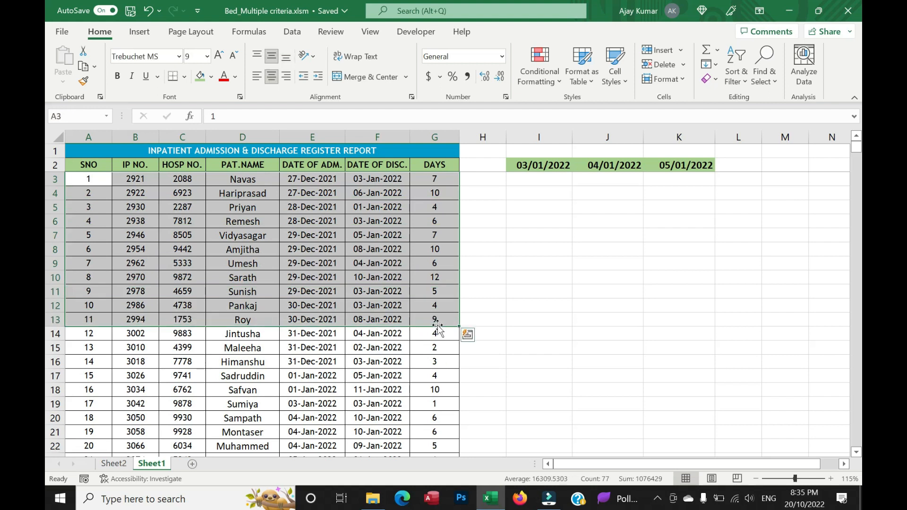
Examine the admission and discharge dates in the register against the 03/01/2022 column.
left_click(305, 182)
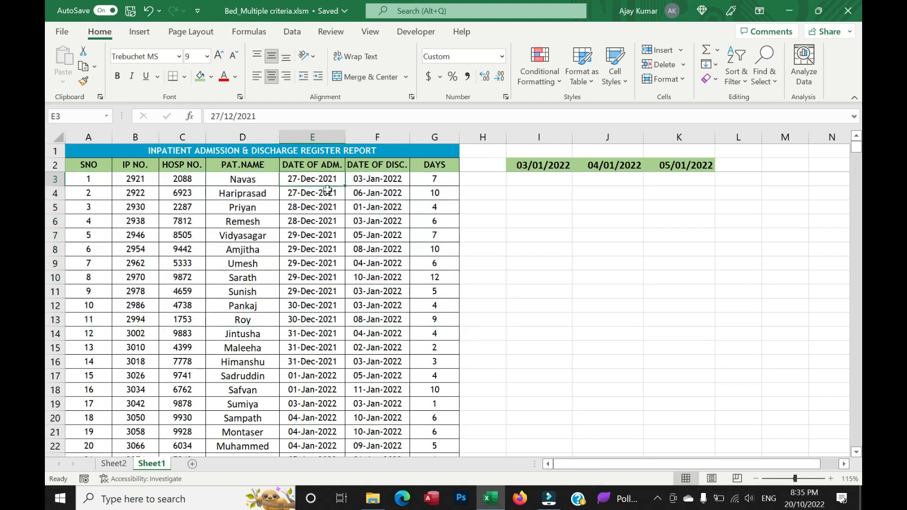
left_click(85, 179)
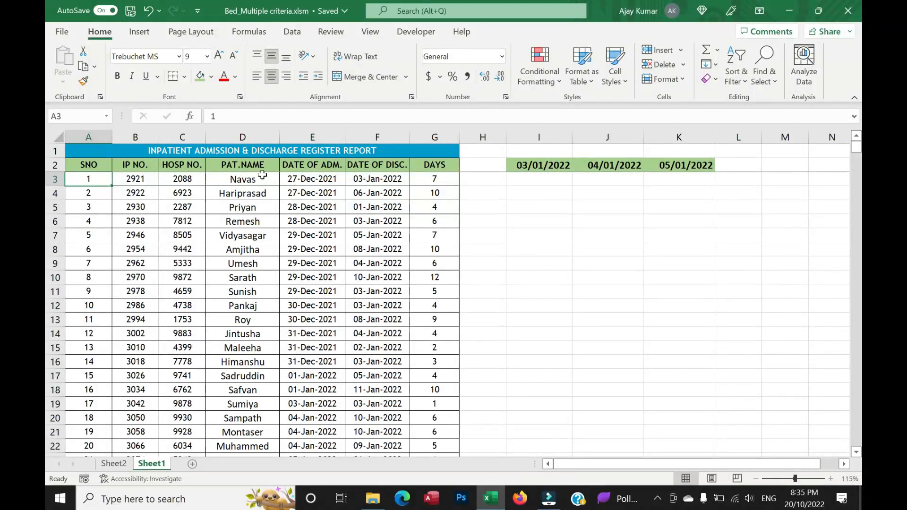
left_click(308, 179)
scroll(308, 204, "up", 1)
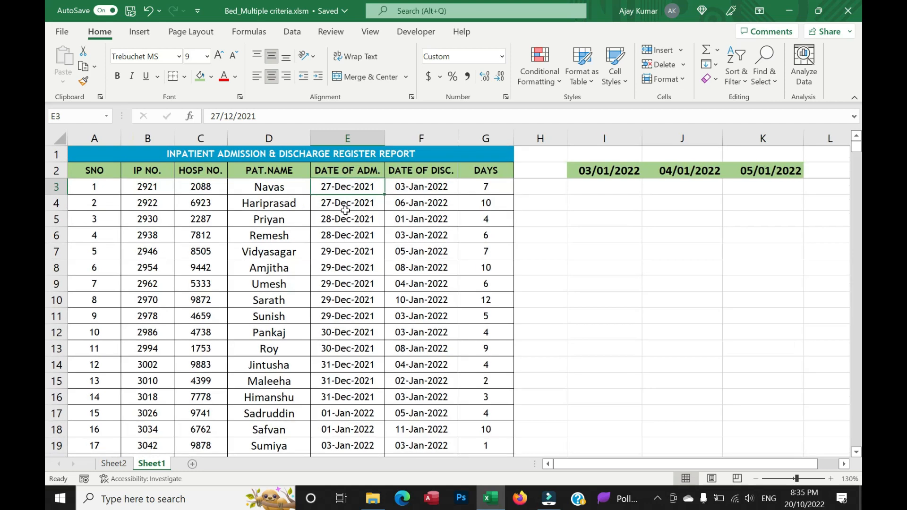
left_click(422, 187)
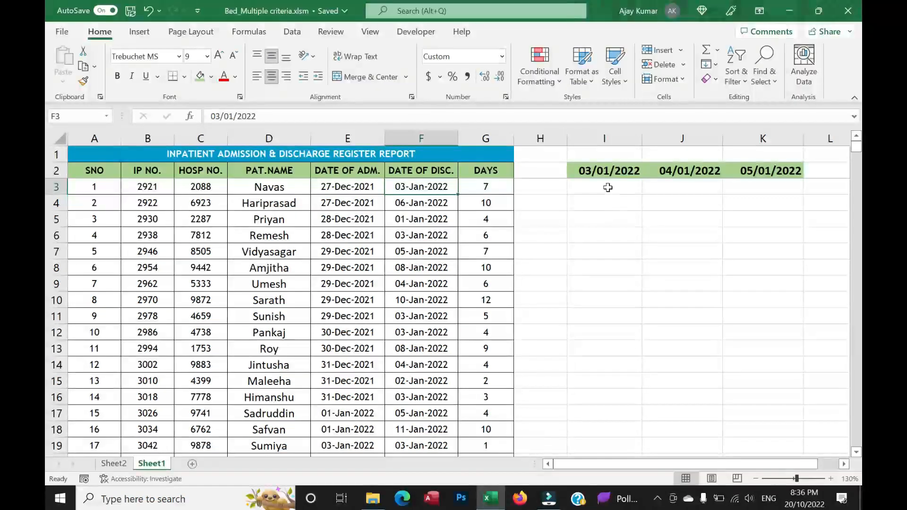
left_click(596, 173)
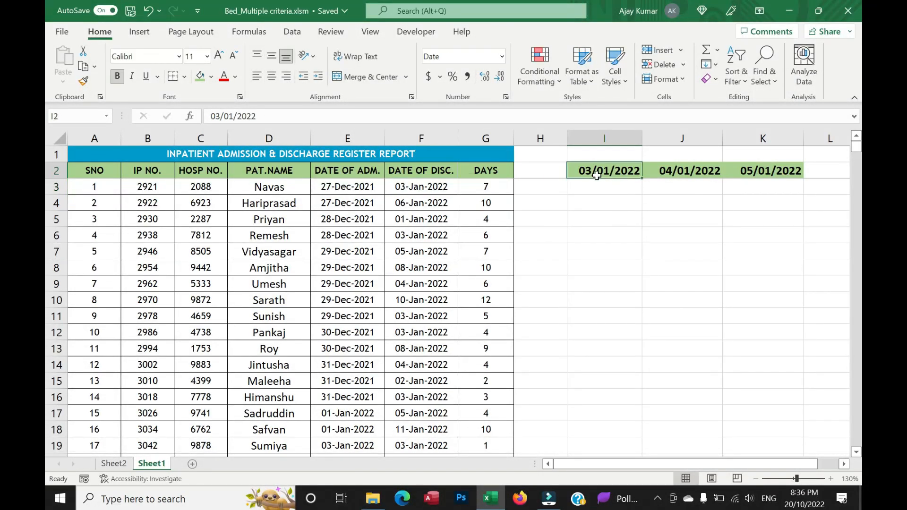
left_click_drag(363, 188, 368, 377)
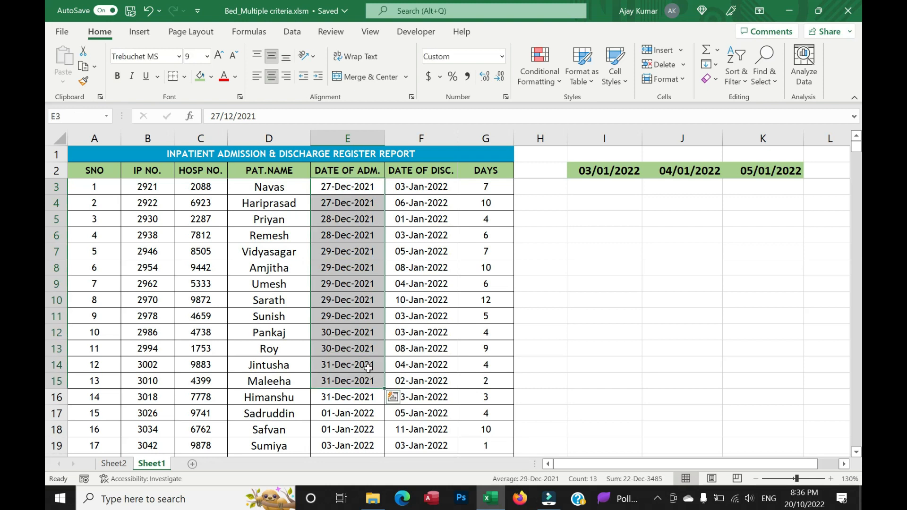
left_click(603, 188)
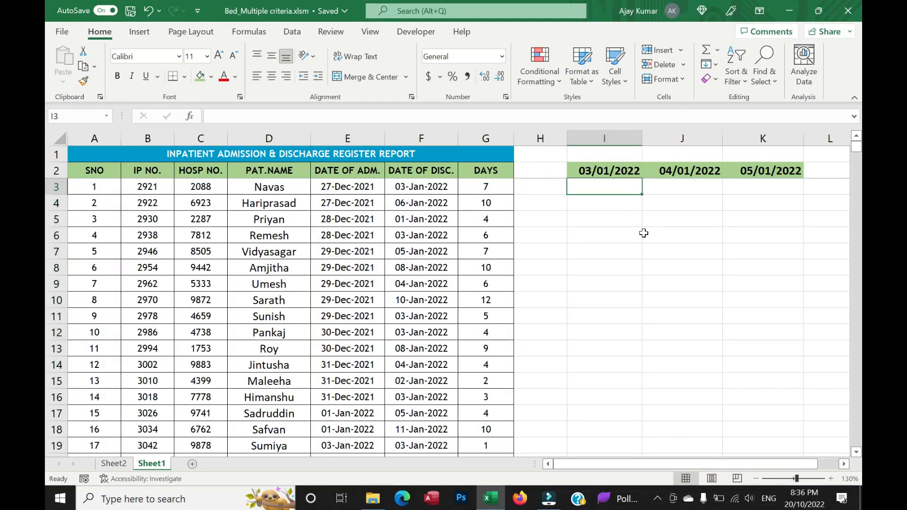
left_click(329, 188)
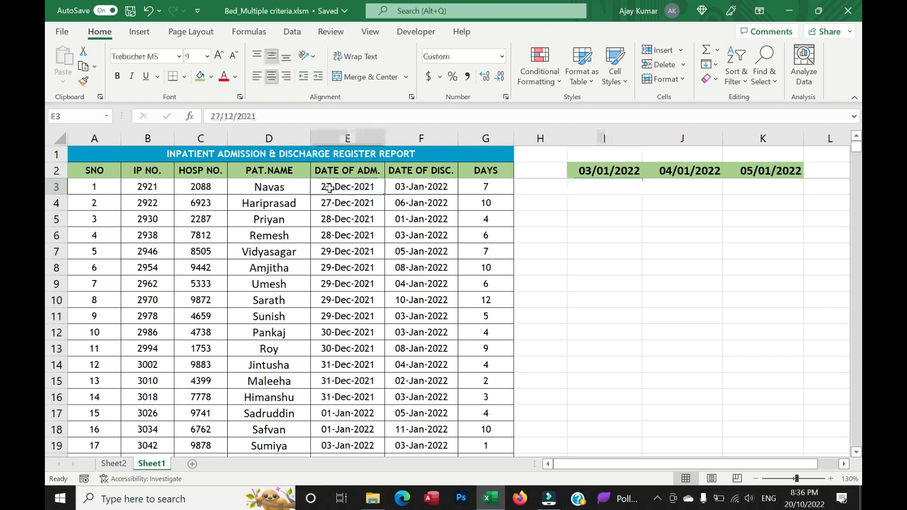
left_click(416, 190)
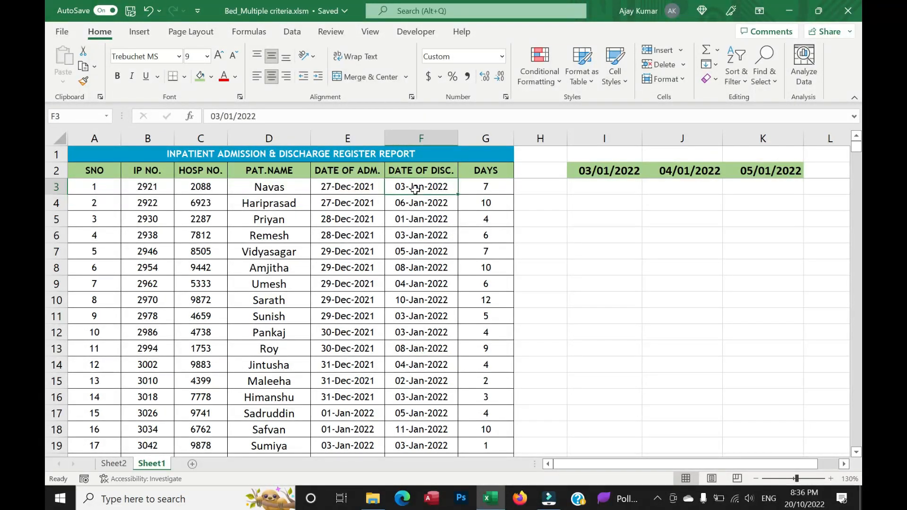
Manually enter 0 in I3, 1 in I4 and 1 in I7 as trial bed-occupancy marks under 03/01/2022.
left_click(626, 190)
type("0")
key("Return")
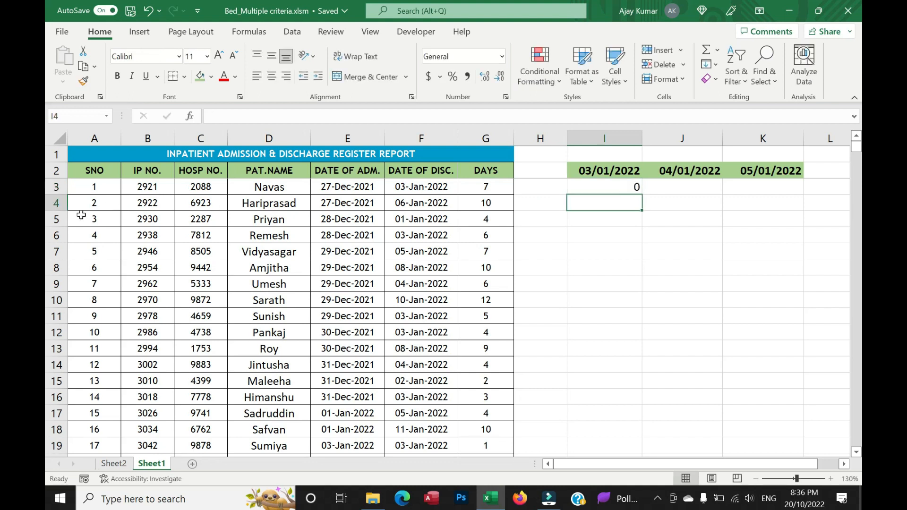
left_click(351, 206)
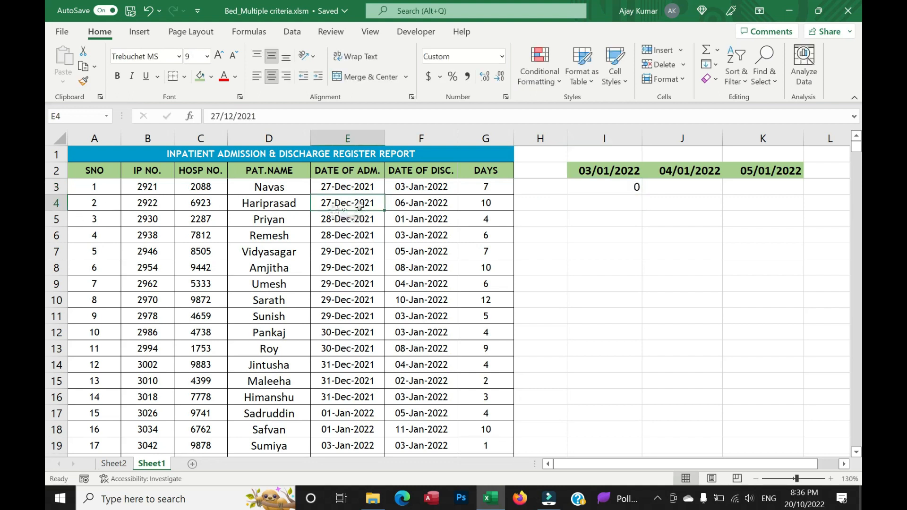
left_click(412, 204)
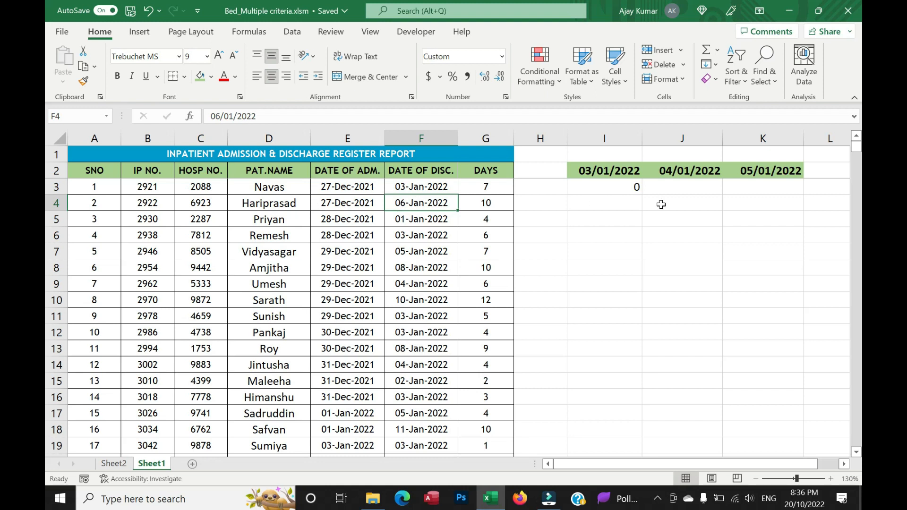
left_click(595, 204)
type("1")
key("Return")
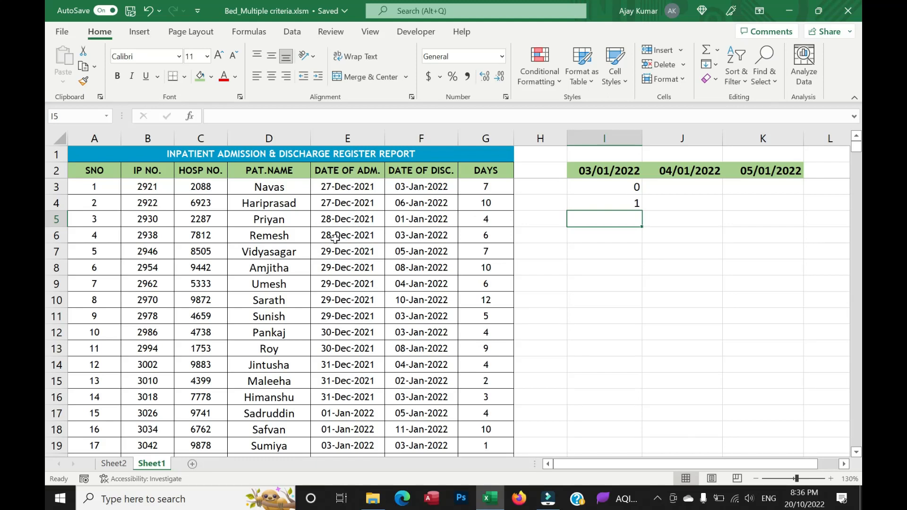
left_click(412, 235)
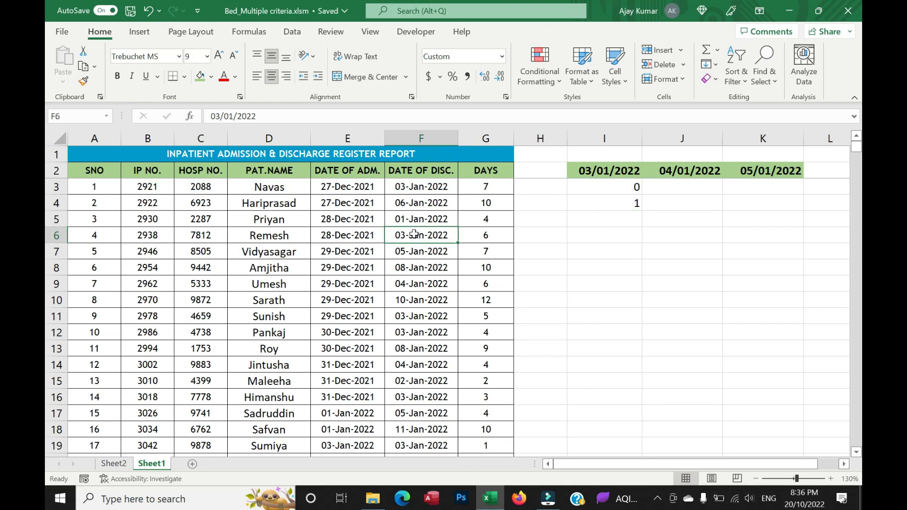
left_click(601, 244)
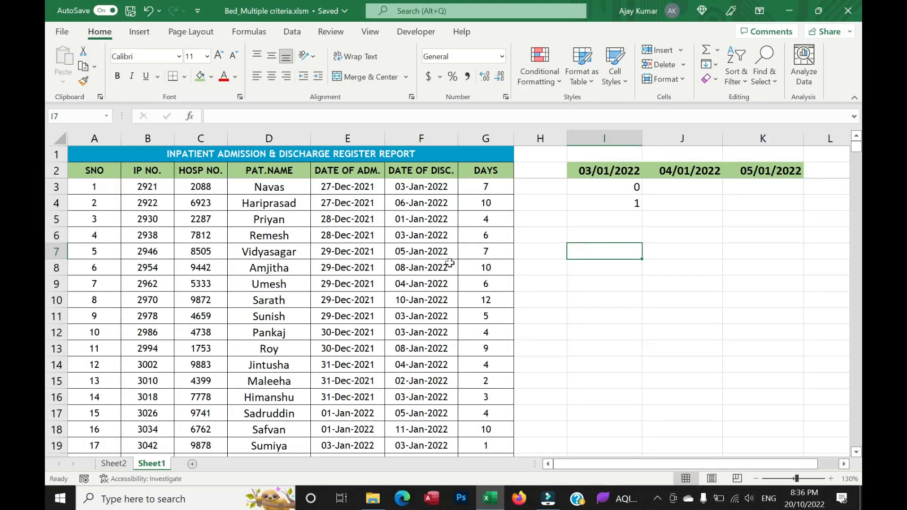
type("1")
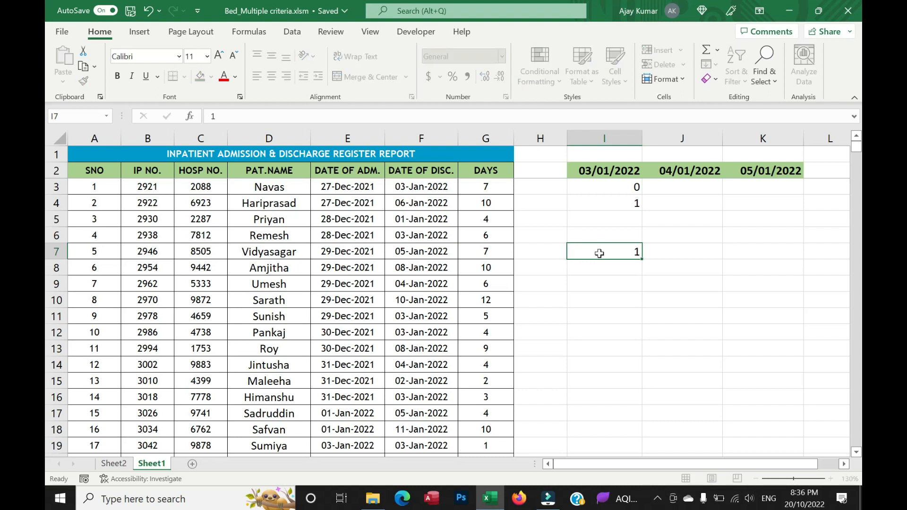
key("Return")
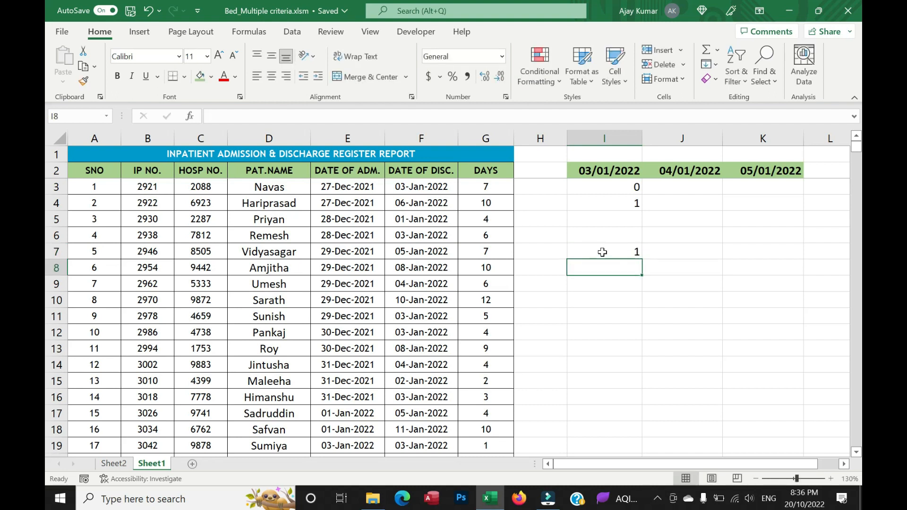
Review the trial marks in column I and how far the patient rows of the register extend.
left_click(616, 255)
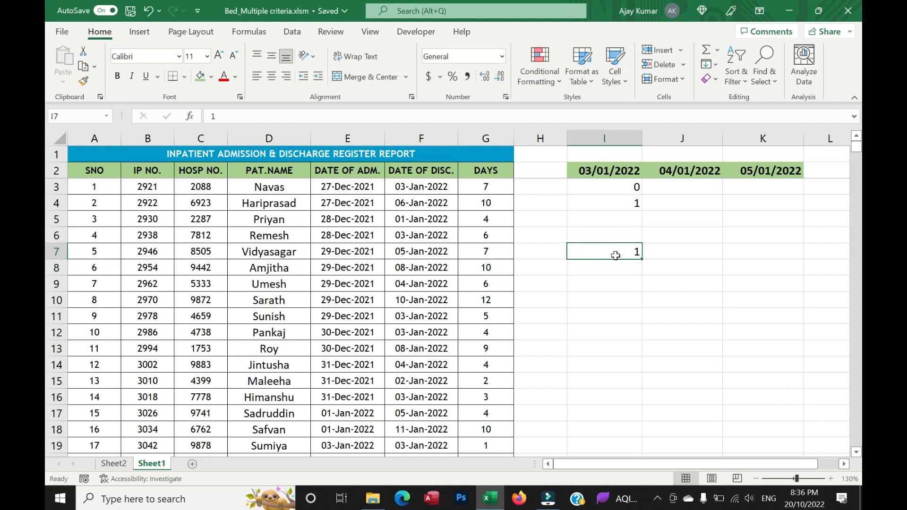
left_click(616, 189)
left_click_drag(615, 198, 621, 365)
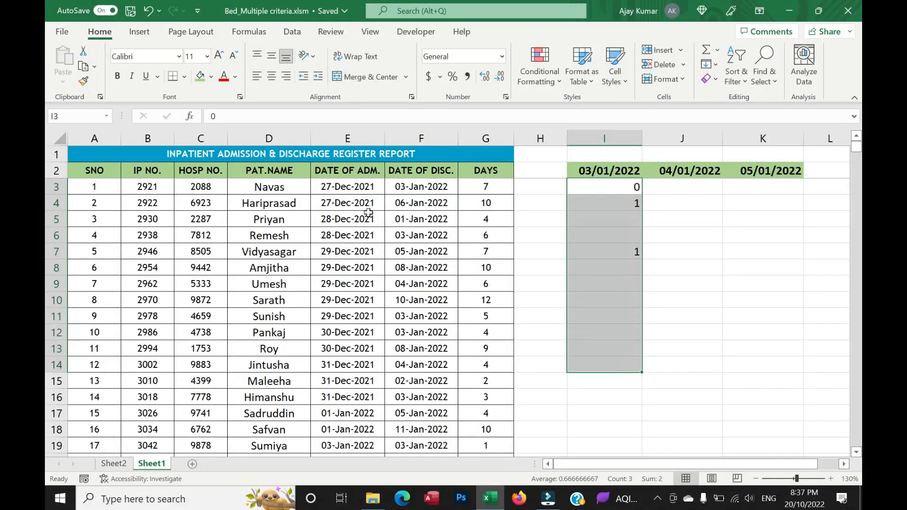
scroll(614, 340, "down", 2)
scroll(608, 341, "down", 20)
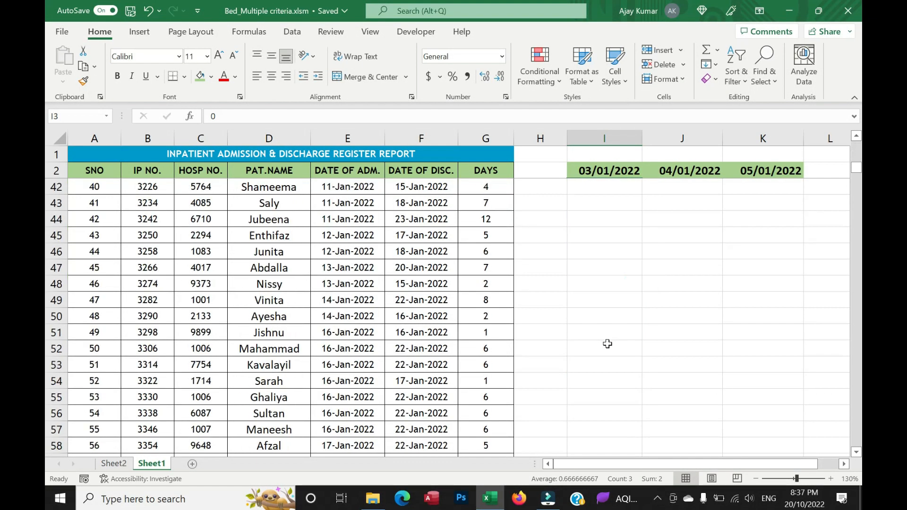
scroll(608, 345, "down", 10)
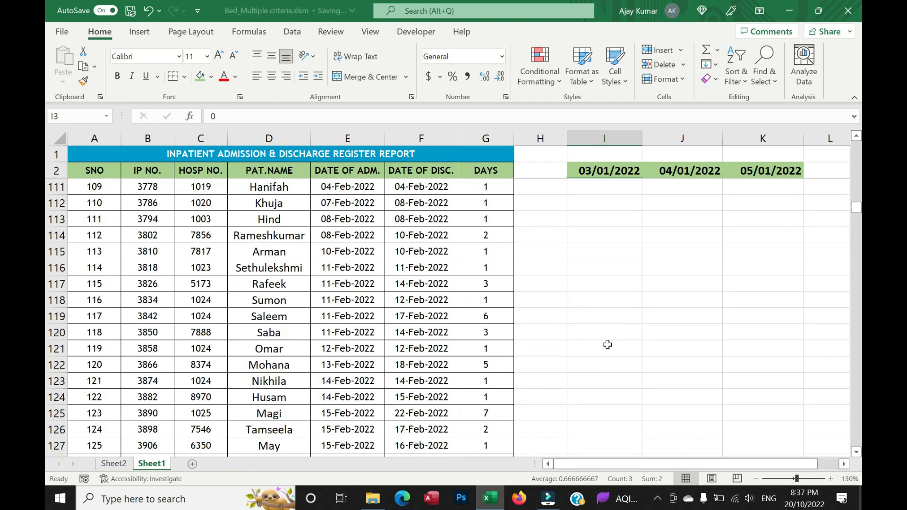
scroll(607, 345, "up", 20)
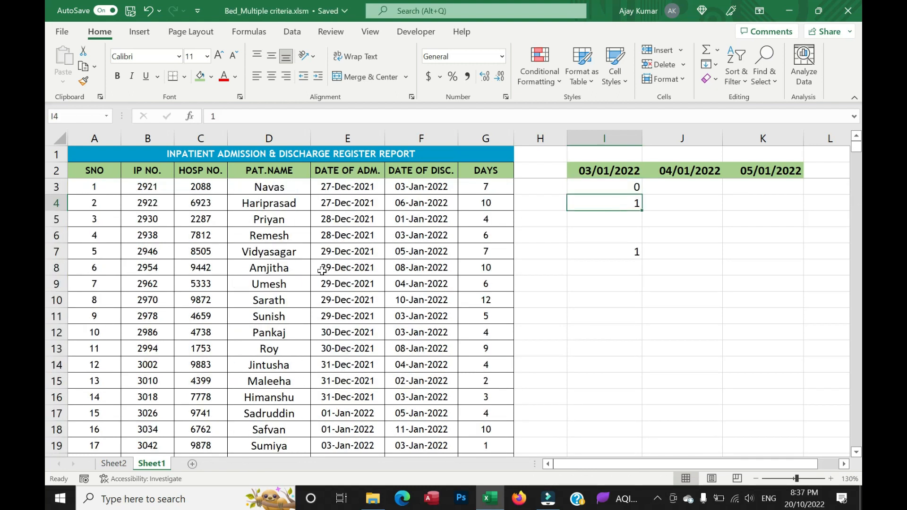
Check the occupied bed count for 03/01/2022 in Sheet2's day-wise list and return to Sheet1.
left_click(116, 465)
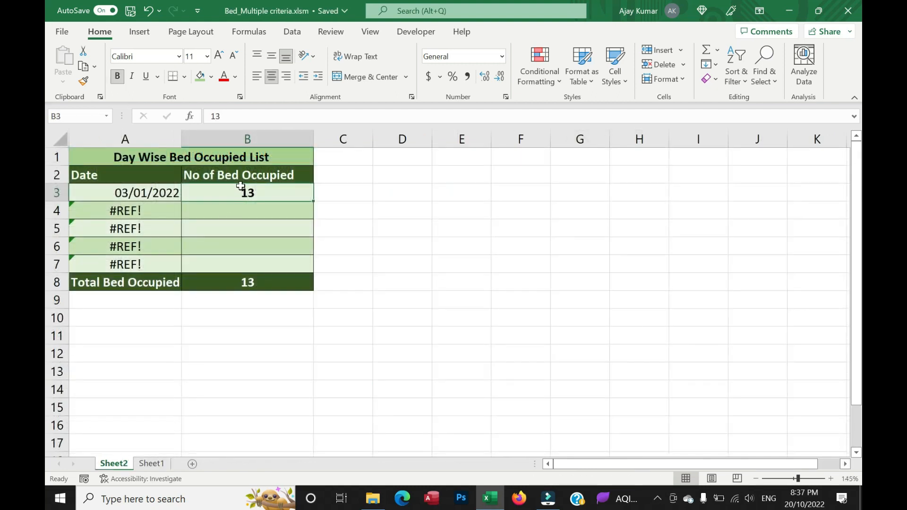
key("F2")
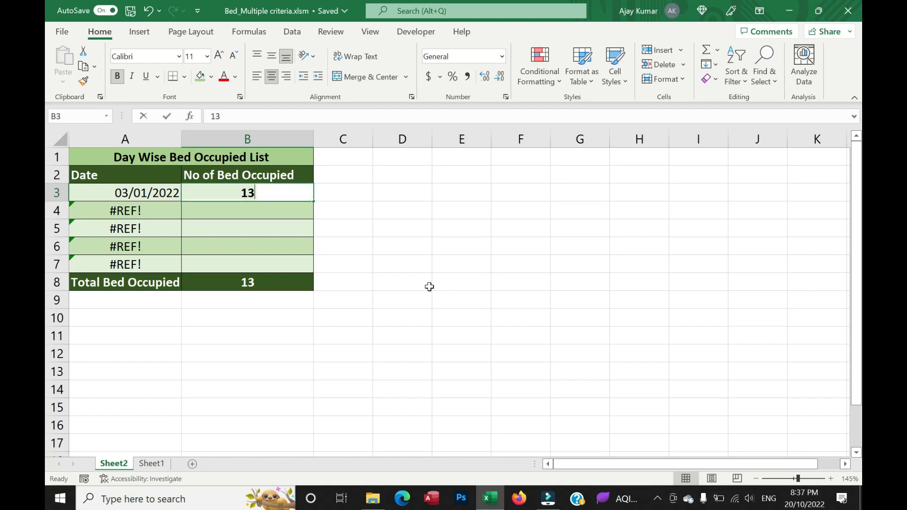
key("Return")
key("ctrl+Page_Down")
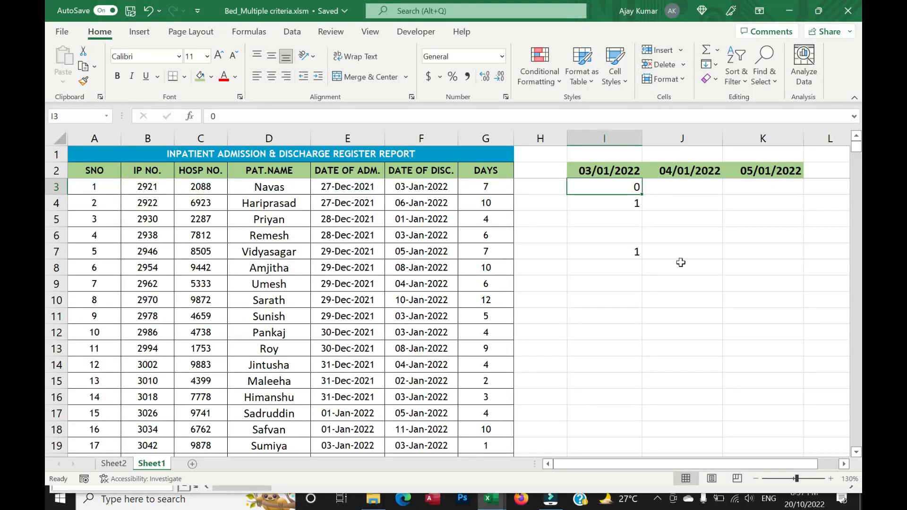
Review the 03/01/2022 column and the three date columns I to K beside the register.
left_click_drag(613, 171, 635, 384)
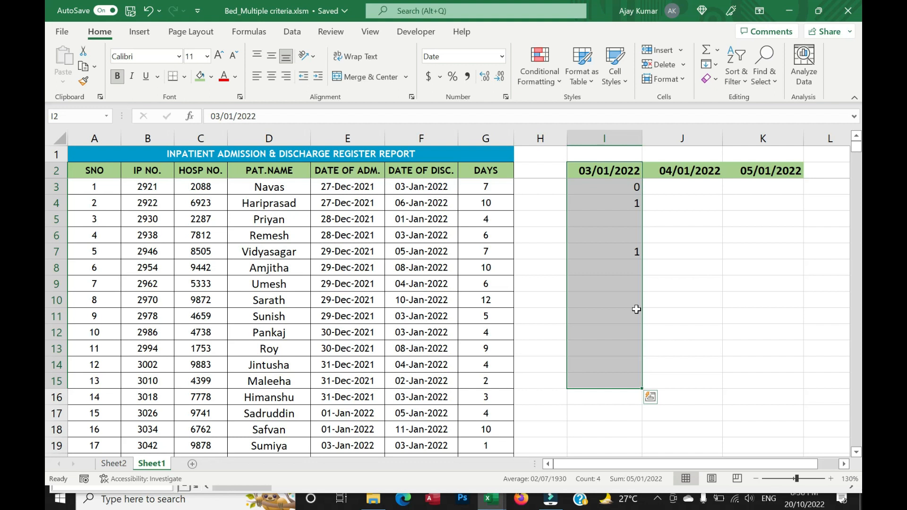
left_click(613, 190)
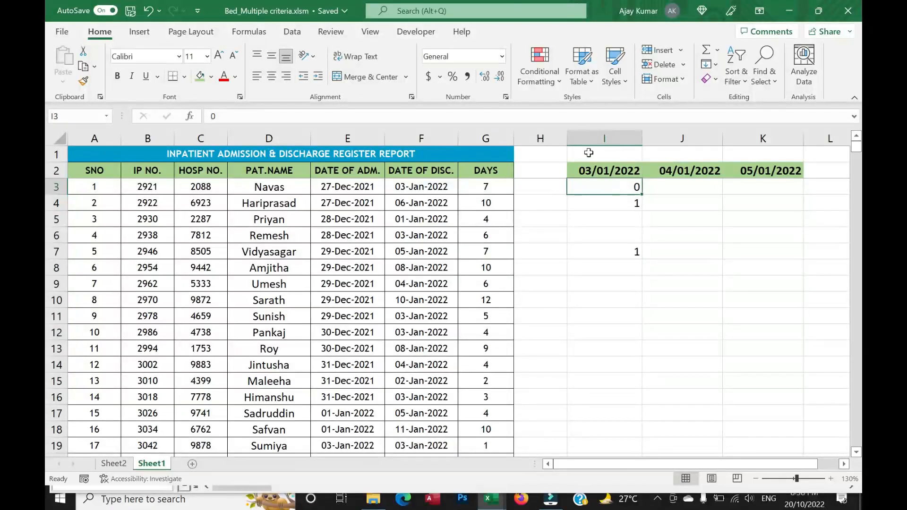
left_click_drag(598, 136, 793, 137)
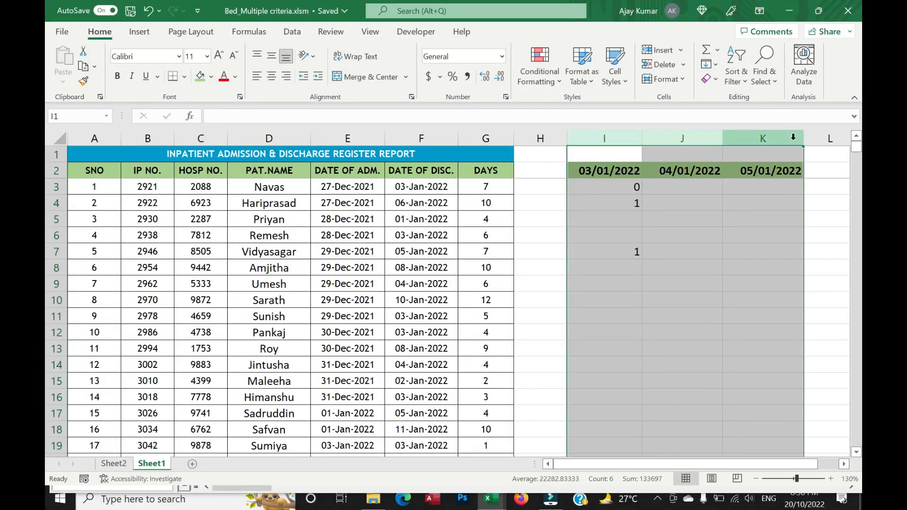
left_click_drag(610, 138, 799, 137)
Clear the trial marks from cells I3 to I7.
left_click(608, 183)
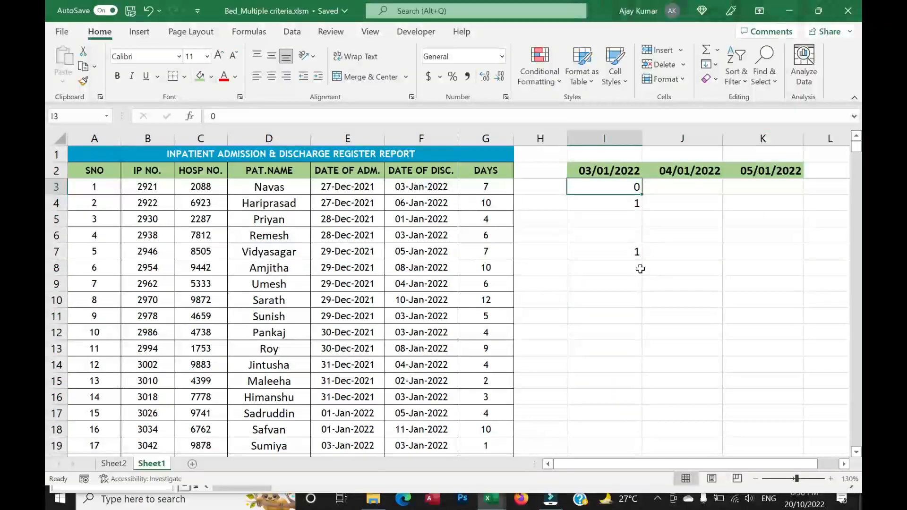
left_click(625, 253, "shift")
key("Delete")
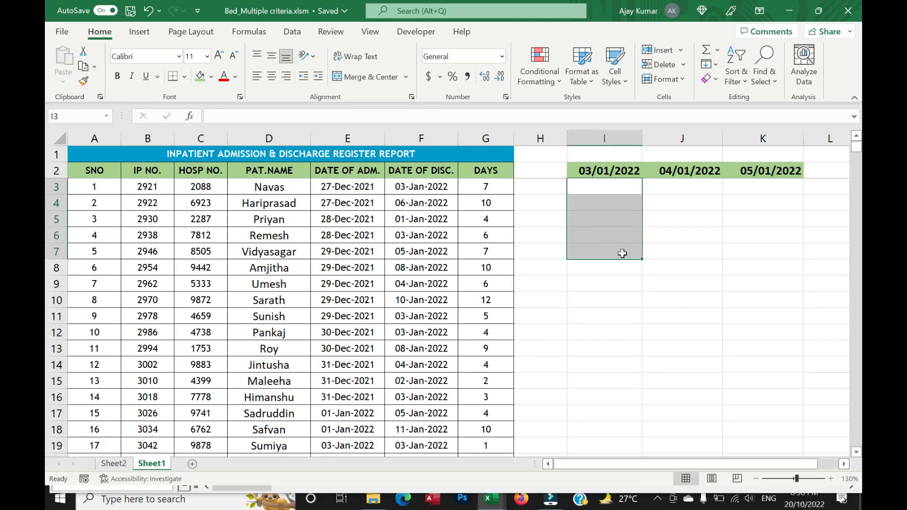
Start an IF formula in I3 that tests whether the date in I2 is on or after the admission date, I2>=E3.
type("=")
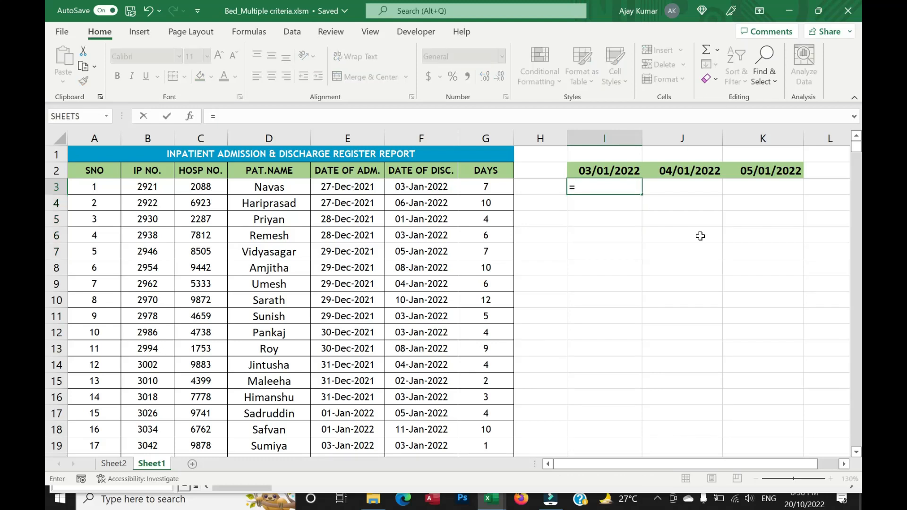
type("If(")
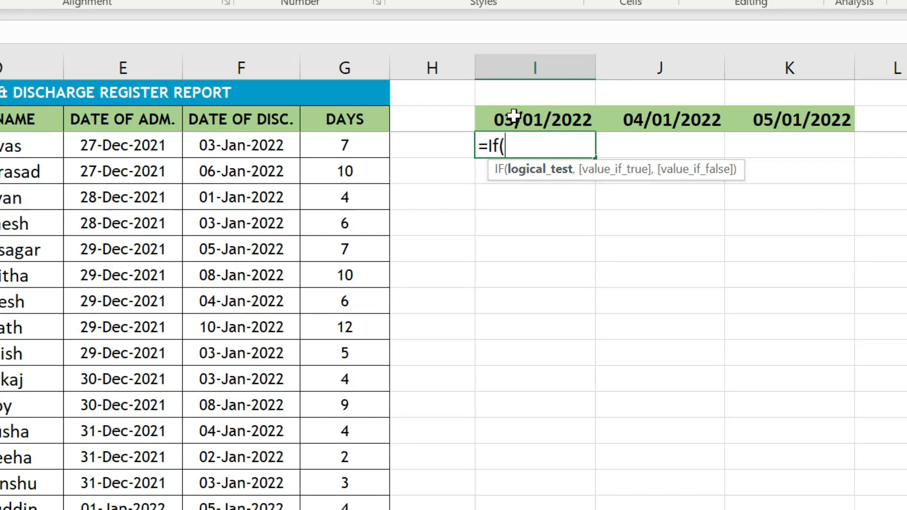
left_click(551, 119)
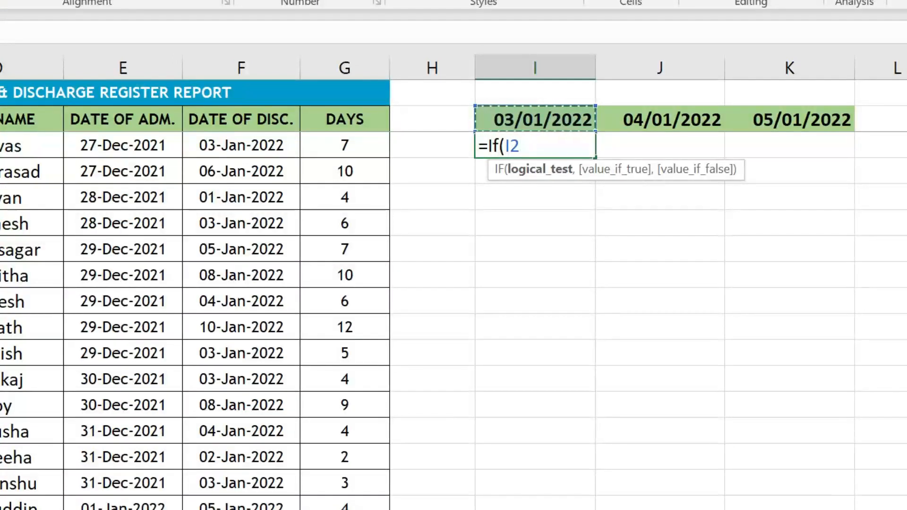
type(">=")
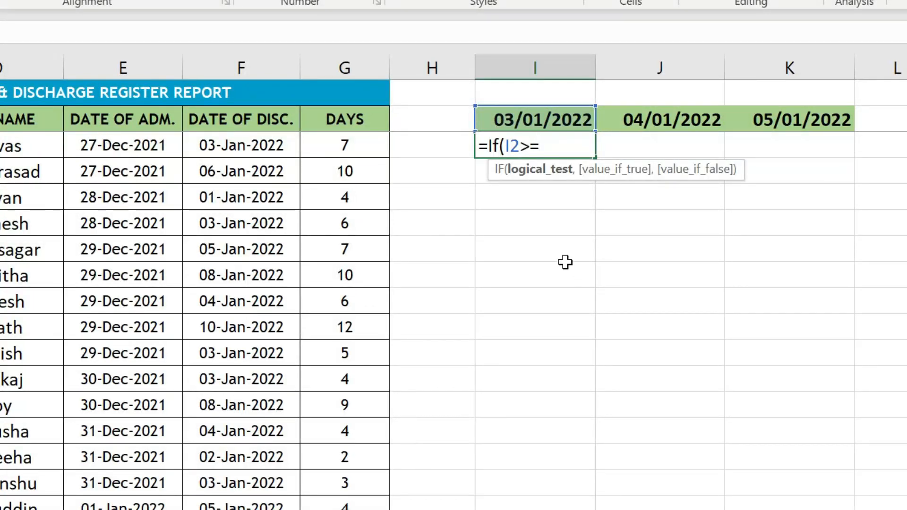
left_click(127, 147)
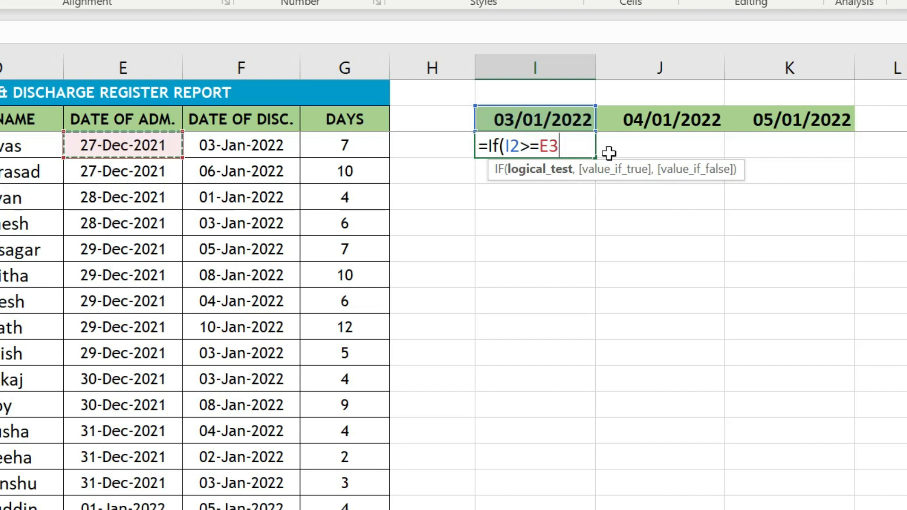
type(",")
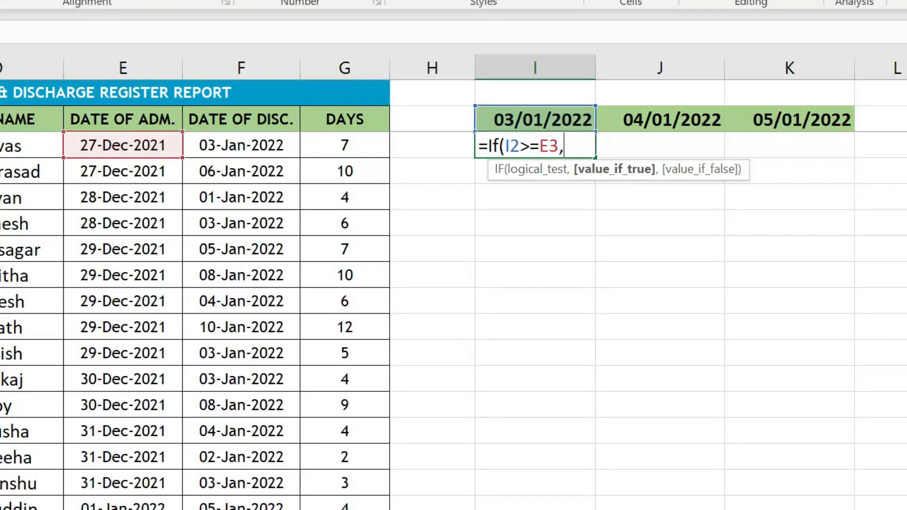
Wrap the IF test in AND and add the second condition I2<=F3, comparing the date with the discharge date.
left_click(506, 146)
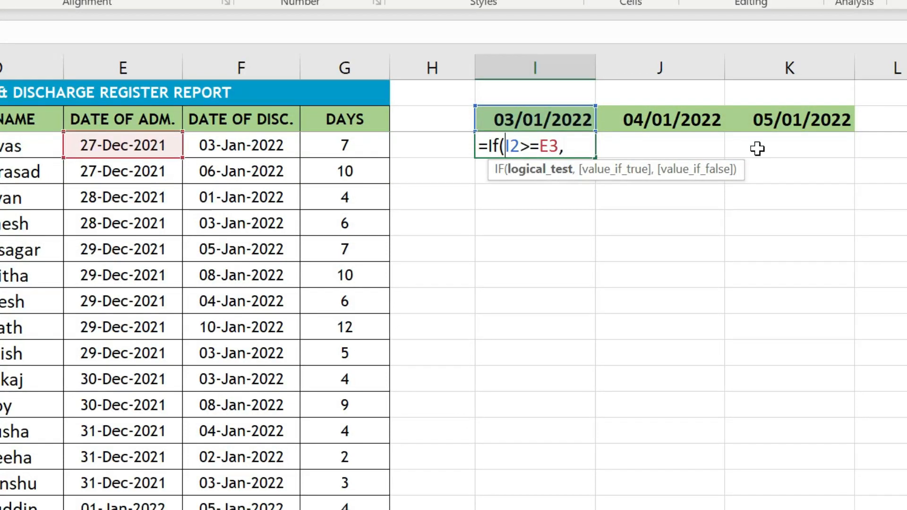
type("And(")
key("End")
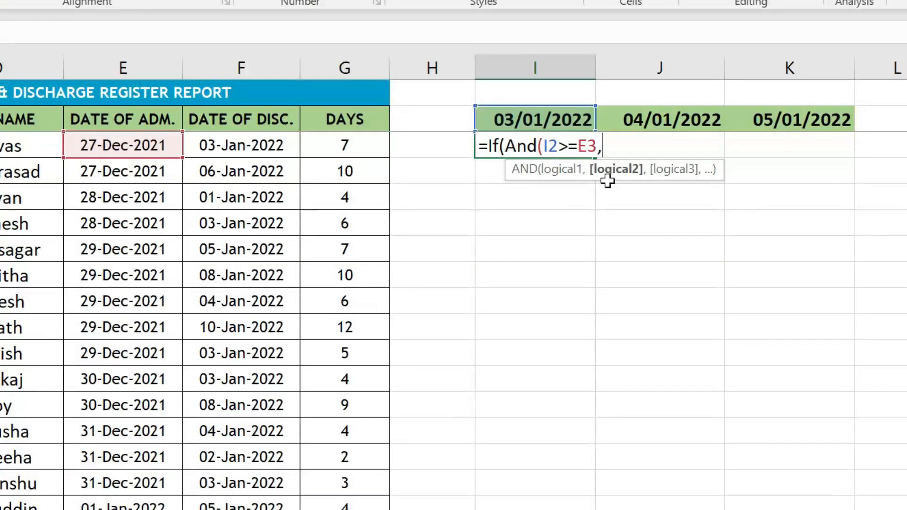
left_click(528, 118)
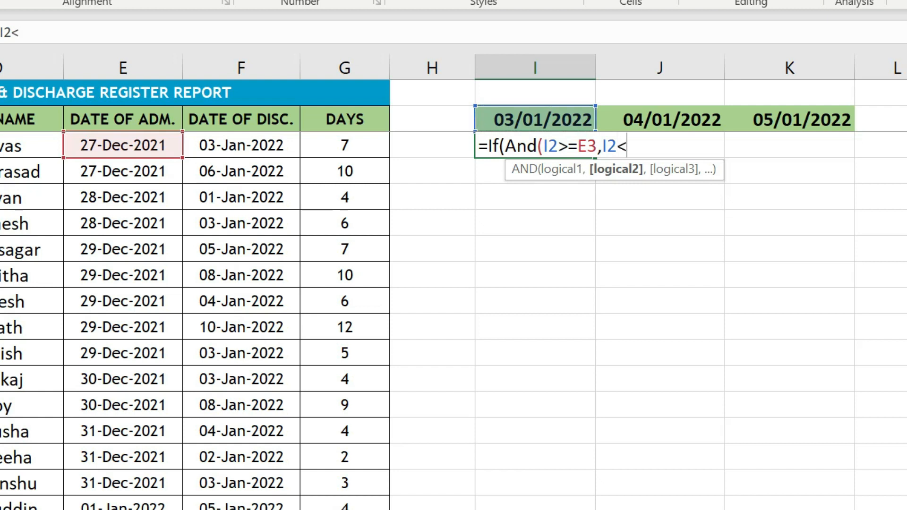
left_click(238, 146)
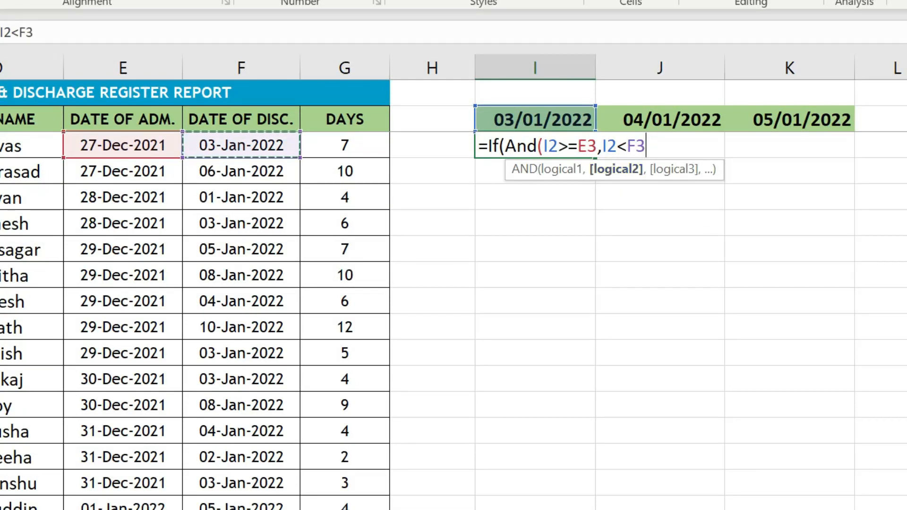
left_click(627, 146)
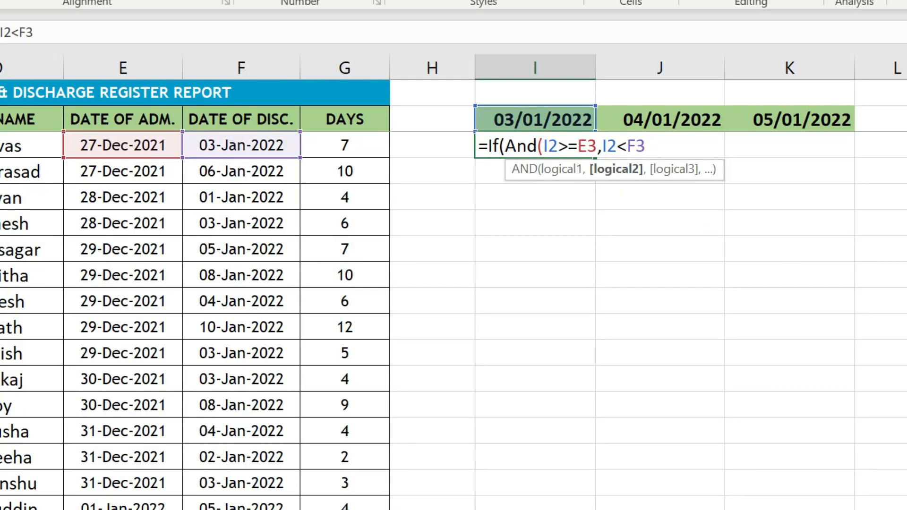
type("=")
key("End")
type(")")
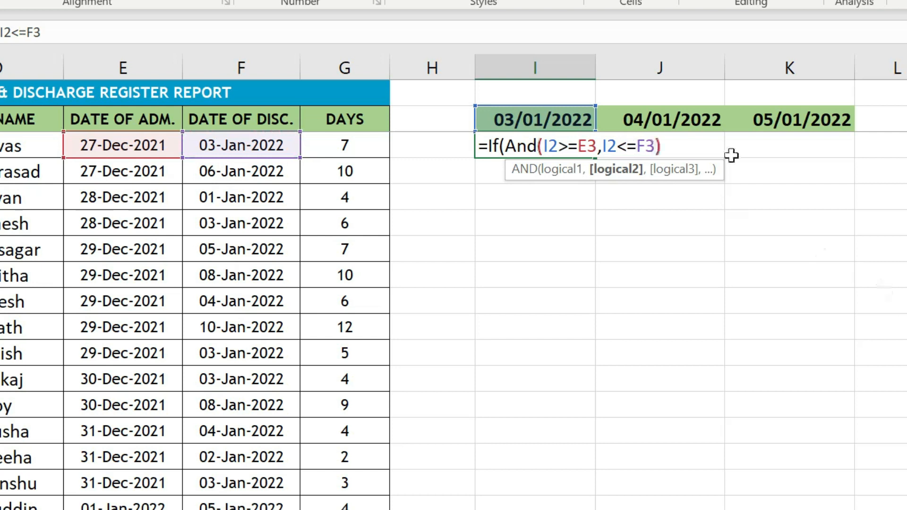
type(",1")
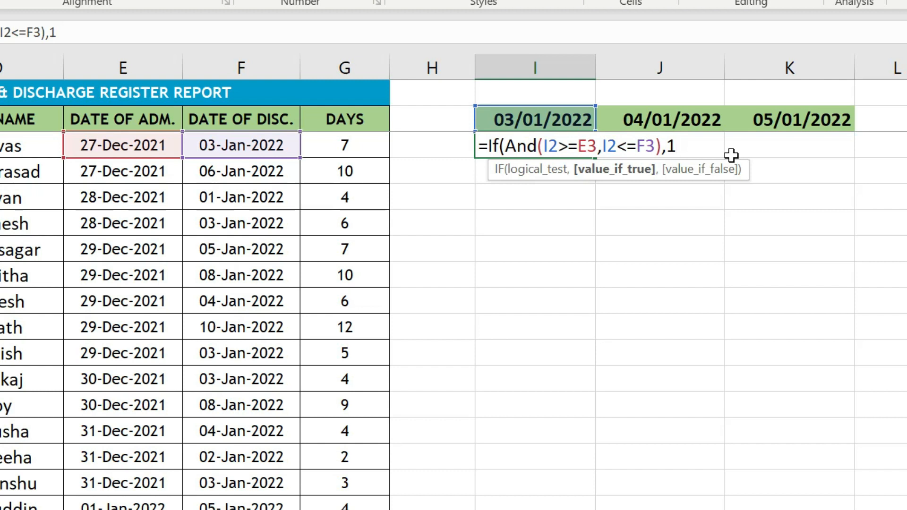
type(",")
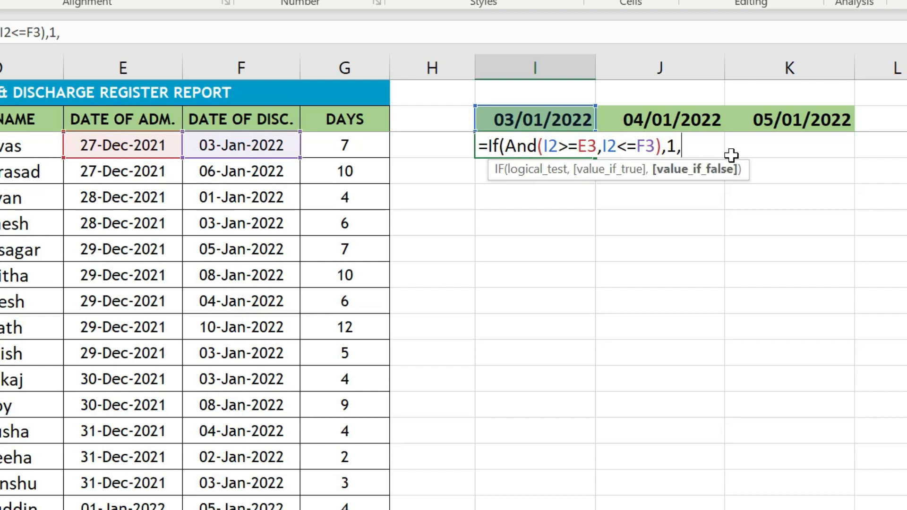
type("\"\"")
Complete the IF formula in I3 so it returns 1 when both conditions are met and "" otherwise.
key("Return")
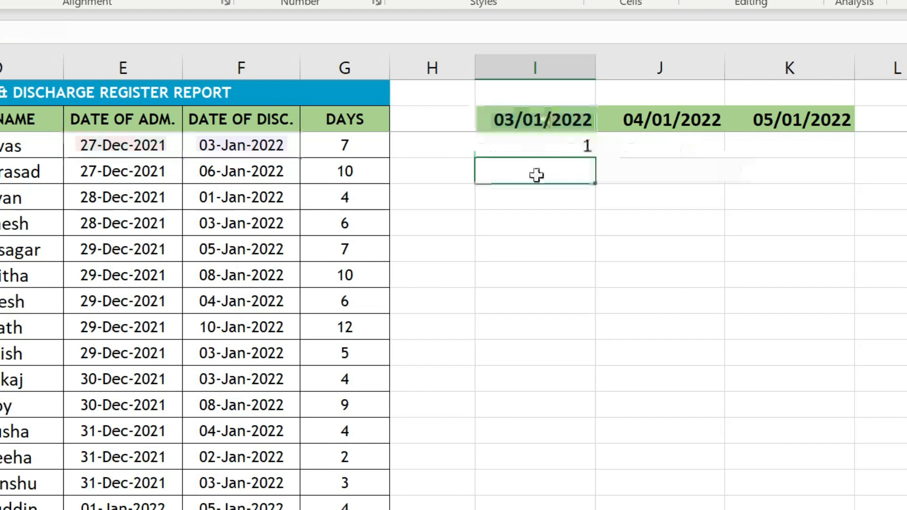
Exclude the discharge day in I3's formula by changing the second condition to I2<F3.
left_click(567, 142)
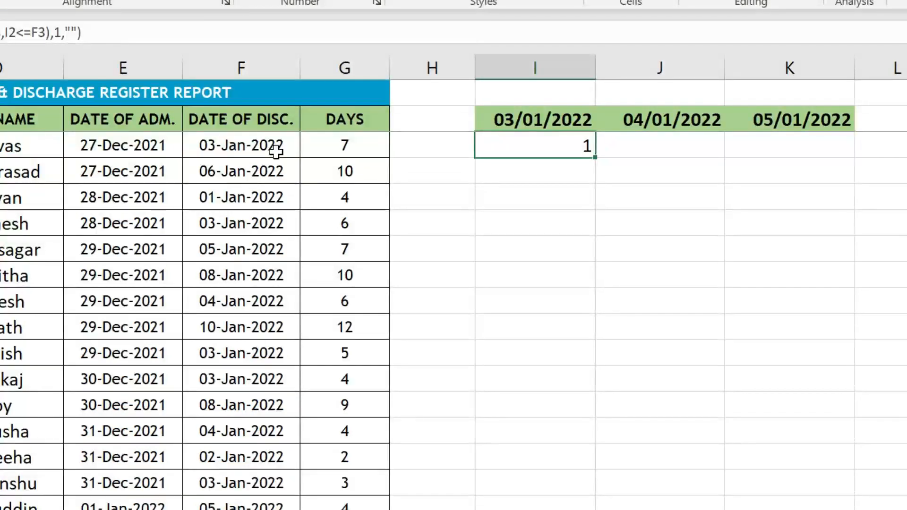
left_click(522, 119)
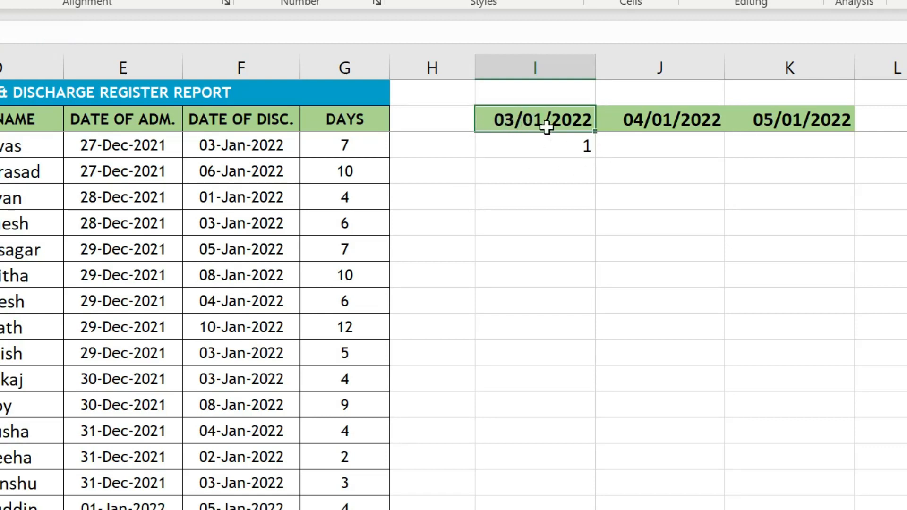
left_click(236, 148)
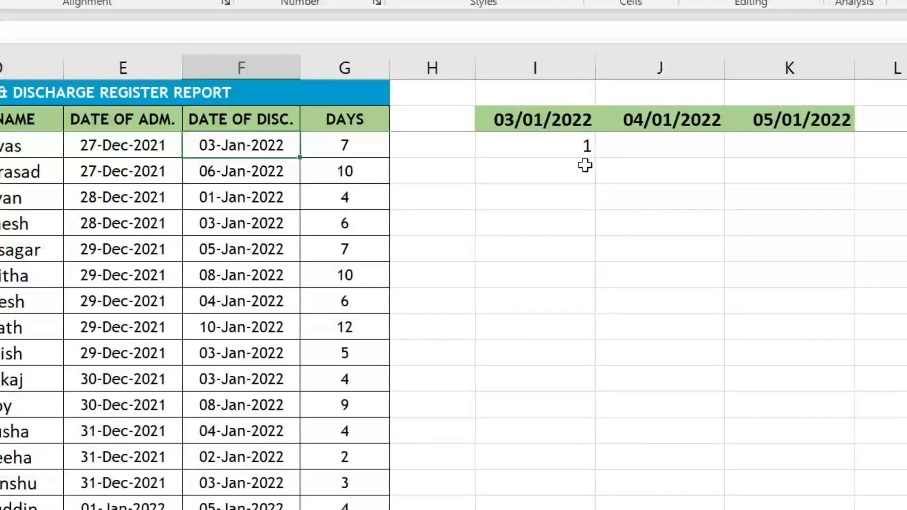
left_click(534, 143)
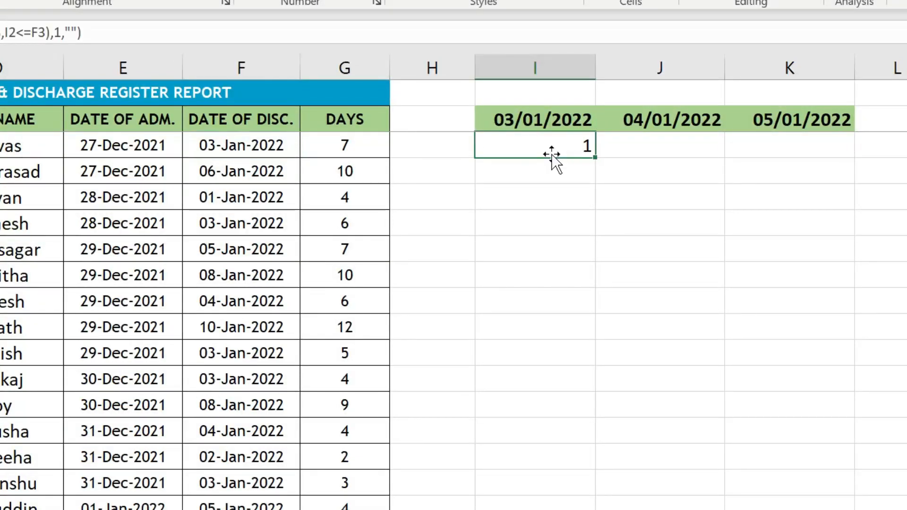
double_click(565, 147)
left_click(643, 148)
left_click_drag(624, 146, 653, 146)
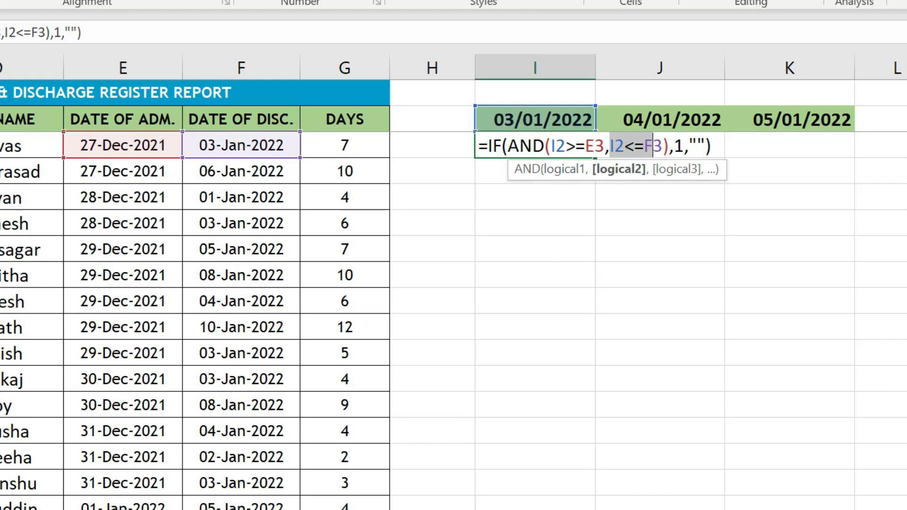
left_click(634, 146)
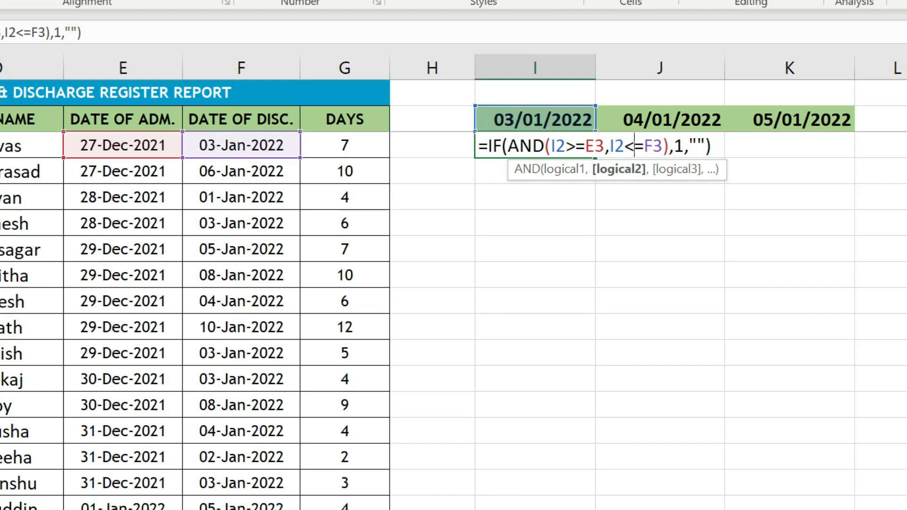
key("Delete")
key("Return")
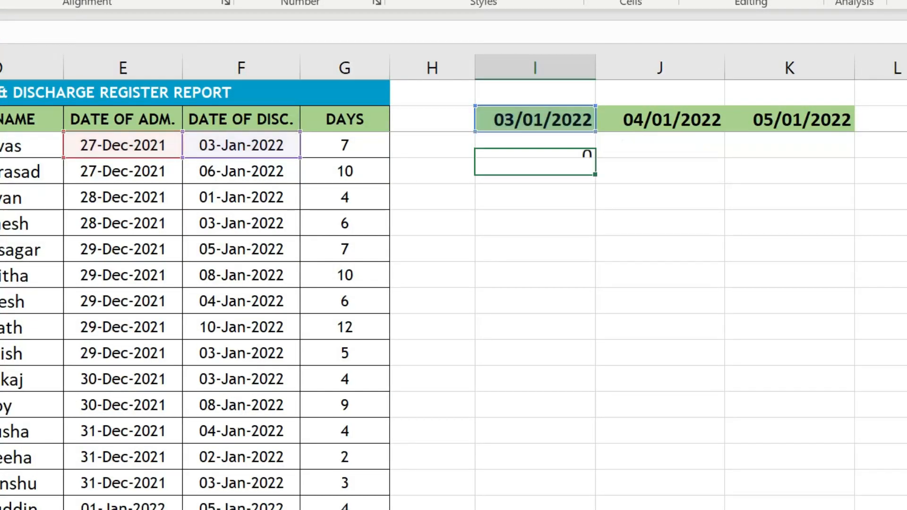
Make both I2 references in I3's formula absolute as $I$2 and fill the formula down the first rows of column I.
left_click(539, 146)
double_click(556, 156)
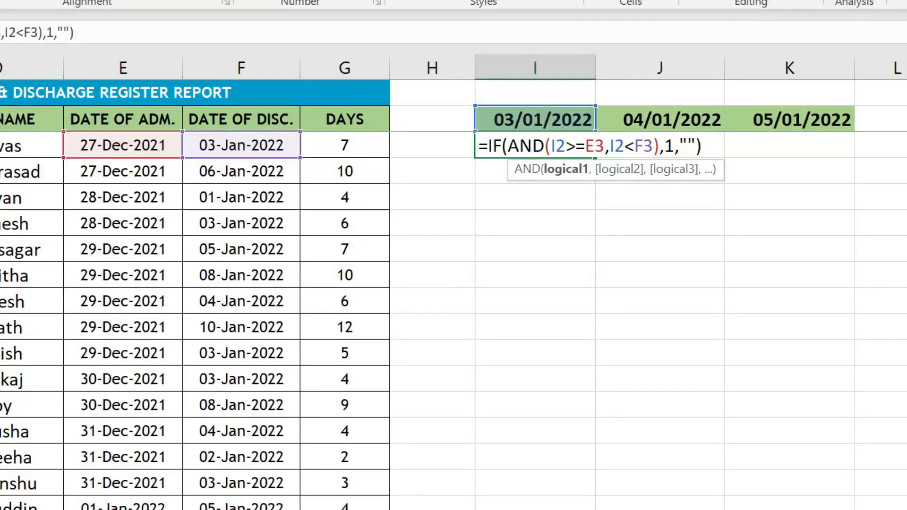
key("F4")
key("Right")
key("Right")
key("Right")
key("Right")
key("Right")
key("Right")
key("F4")
key("ctrl+Return")
left_click_drag(601, 162, 591, 506)
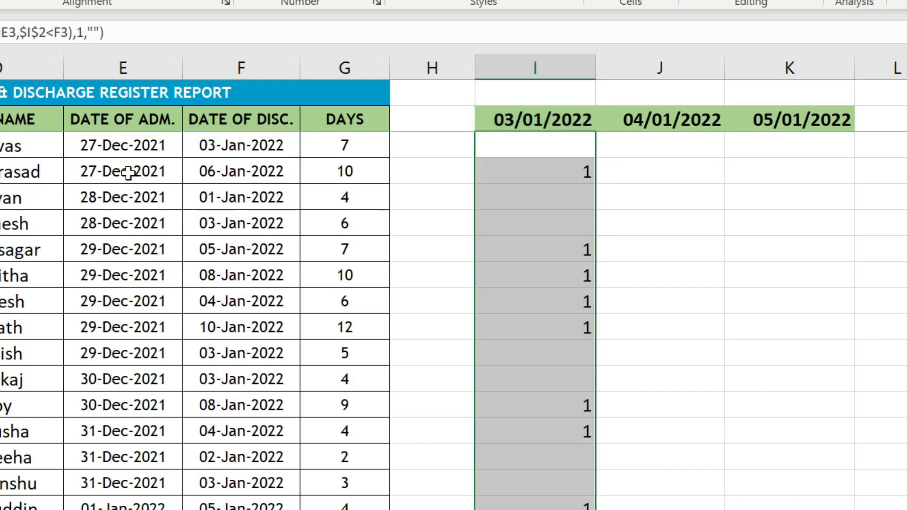
Check the 03/01/2022 marks in column I against the admission and discharge dates of the patients in rows 4 to 7.
left_click(112, 174)
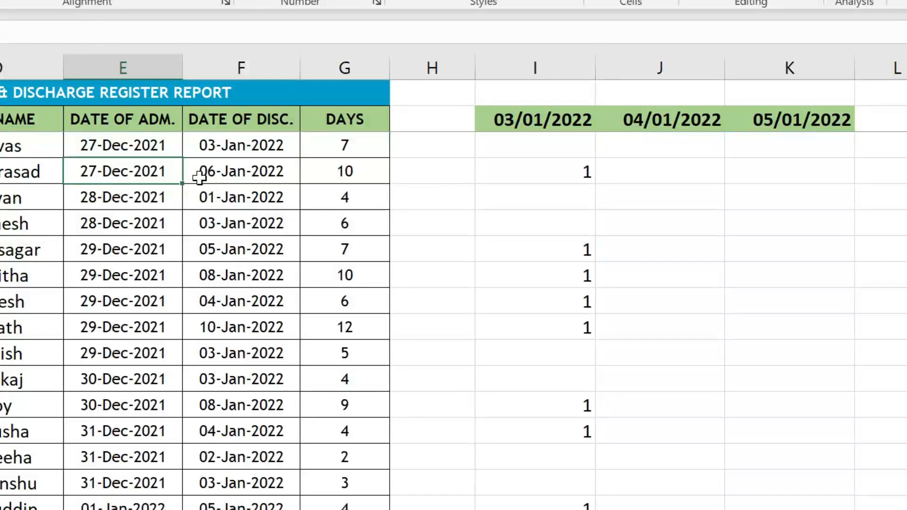
left_click(226, 175)
left_click(99, 178)
left_click(203, 171)
left_click_drag(122, 174, 193, 179)
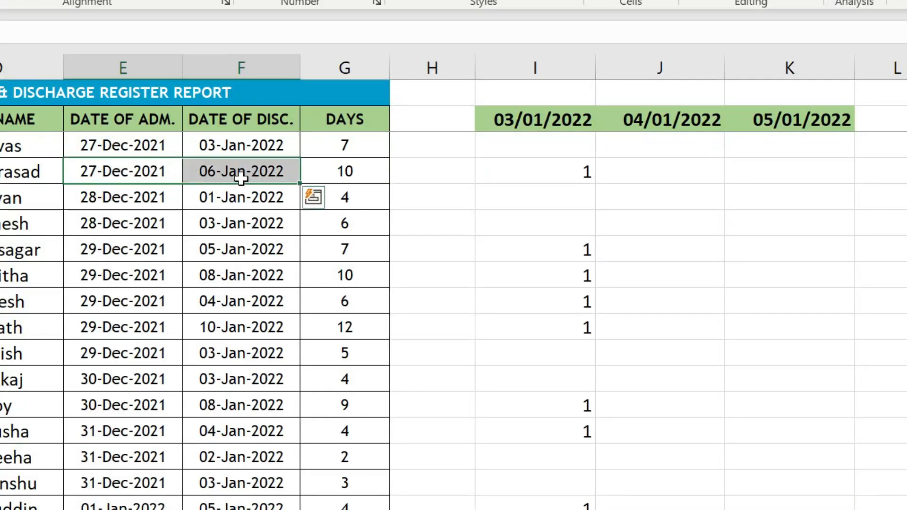
left_click(541, 249)
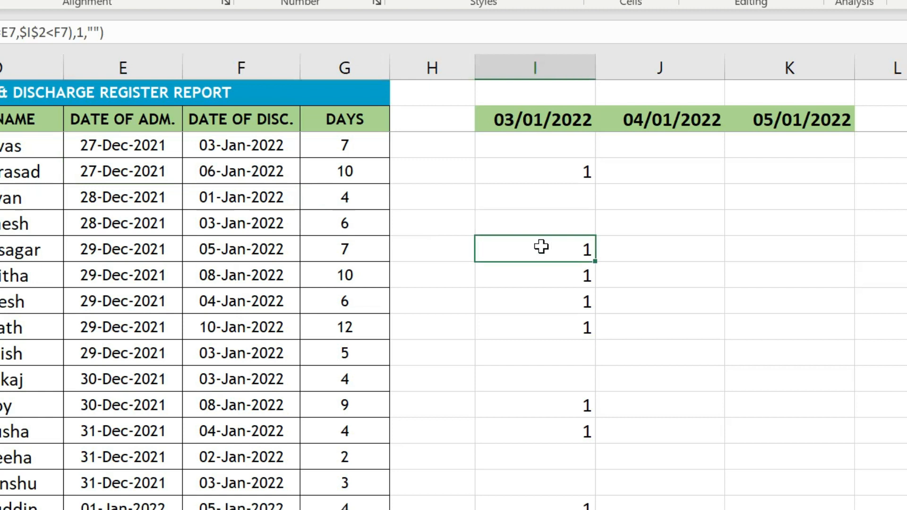
left_click(130, 254)
left_click(213, 254)
left_click(530, 251)
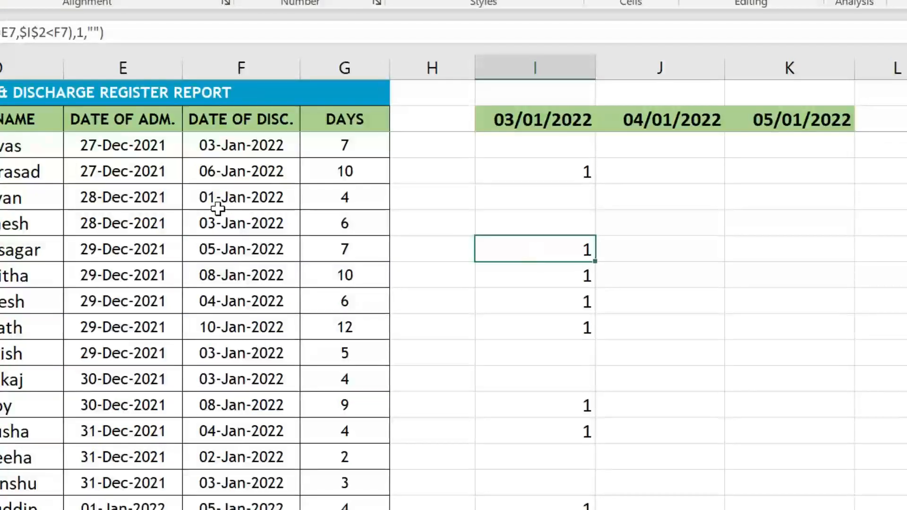
left_click(118, 197)
left_click(224, 199)
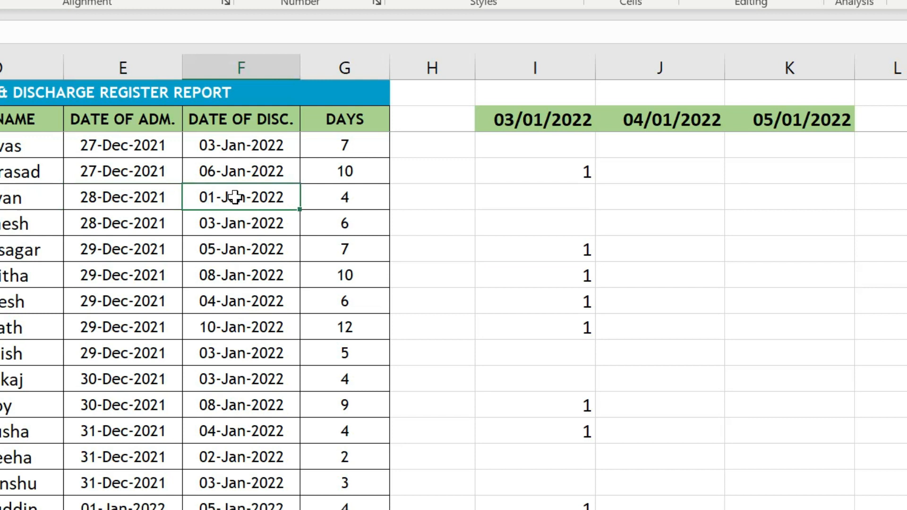
left_click(569, 197)
left_click(76, 230)
left_click(245, 221)
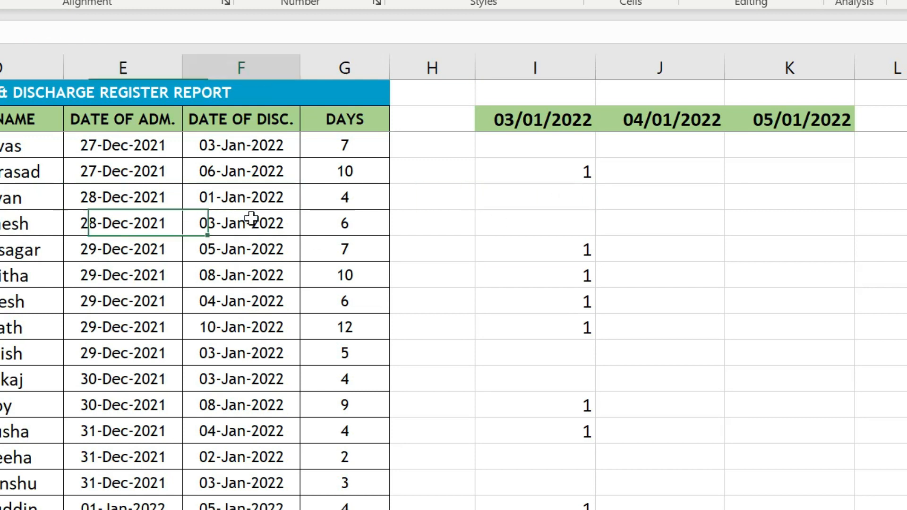
left_click(518, 229)
scroll(650, 441, "down", 5)
scroll(520, 445, "up", 4)
Copy the occupancy formula from column I into the remaining rows down to the last patient in row 490.
left_click(581, 356)
left_click(573, 433)
key("ctrl+c")
scroll(656, 454, "down", 5)
scroll(655, 454, "down", 10)
left_click(548, 324, "shift")
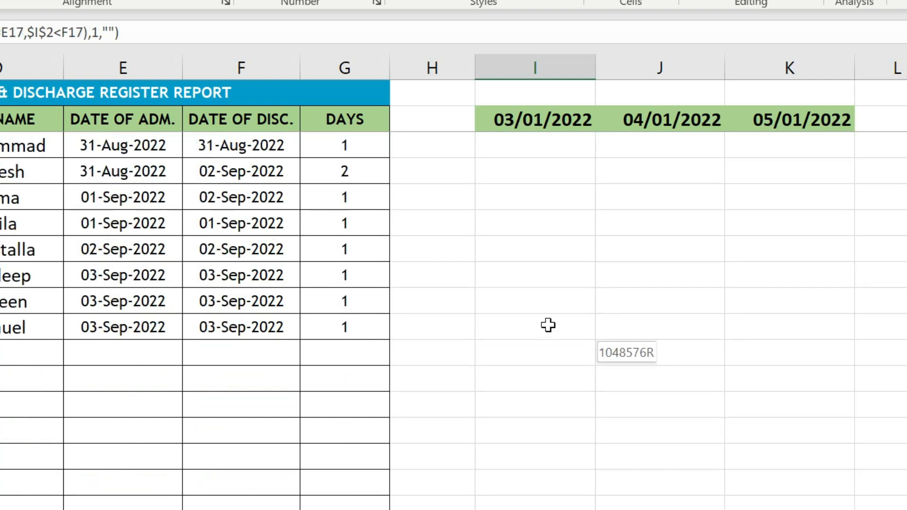
key("ctrl+v")
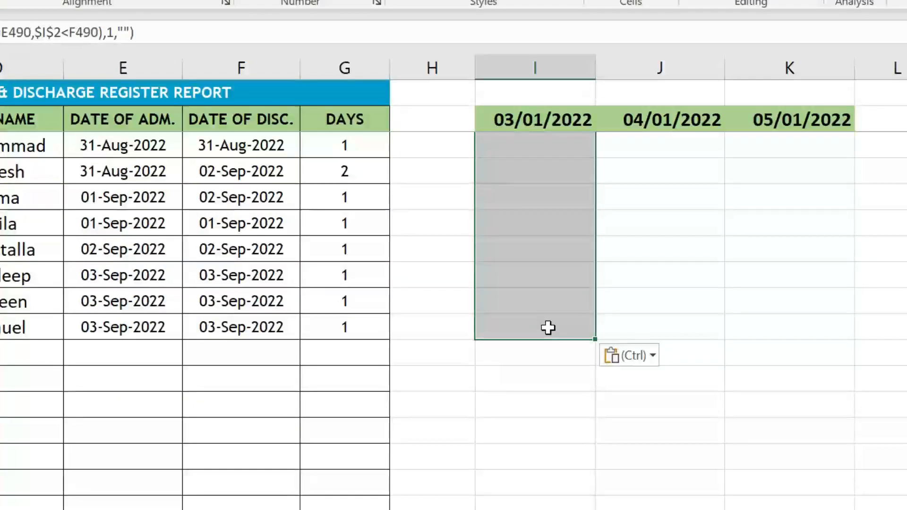
Review the filled 03/01/2022 column from the last patient row back to I3 and switch to Sheet2.
left_click(547, 328)
scroll(569, 409, "up", 10)
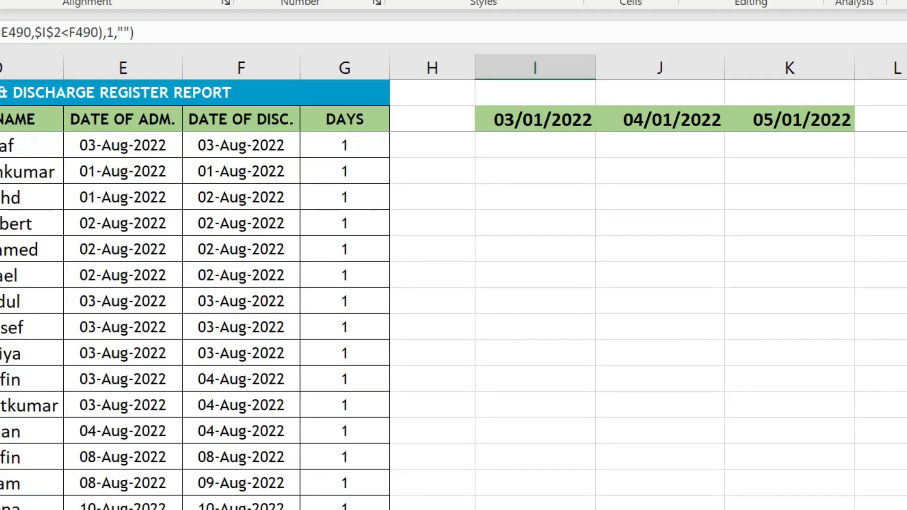
scroll(661, 321, "up", 20)
left_click(547, 150, "shift")
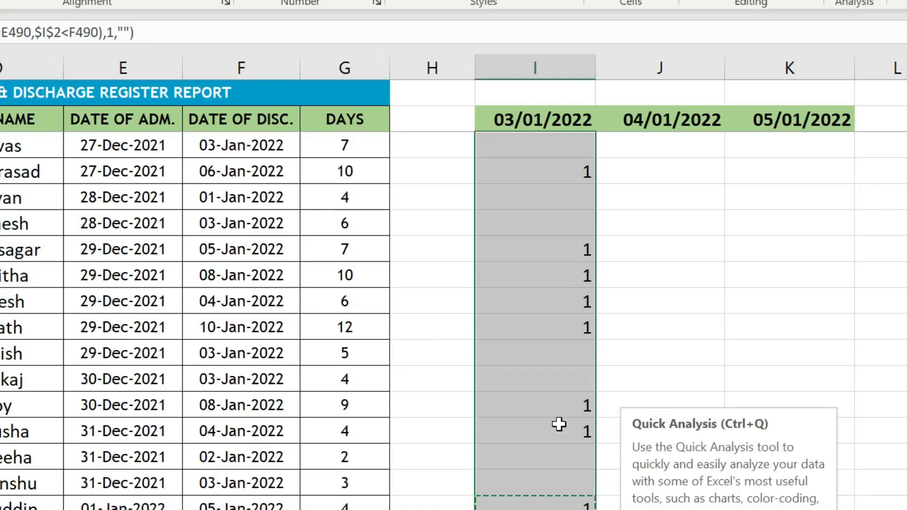
left_click(539, 385)
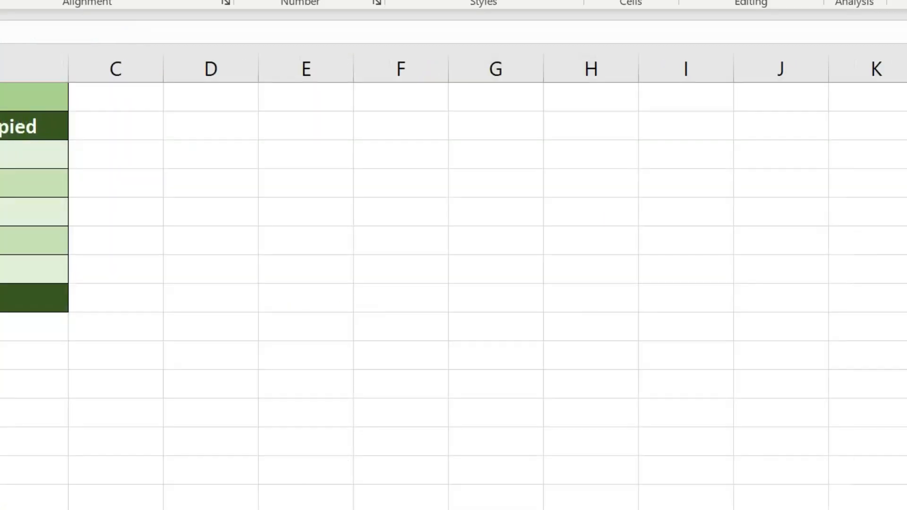
Total the 03/01/2022 marks in B3 of the bed occupied list with =SUM(Sheet1!I3:I490).
left_click(28, 154)
type("=SUM(")
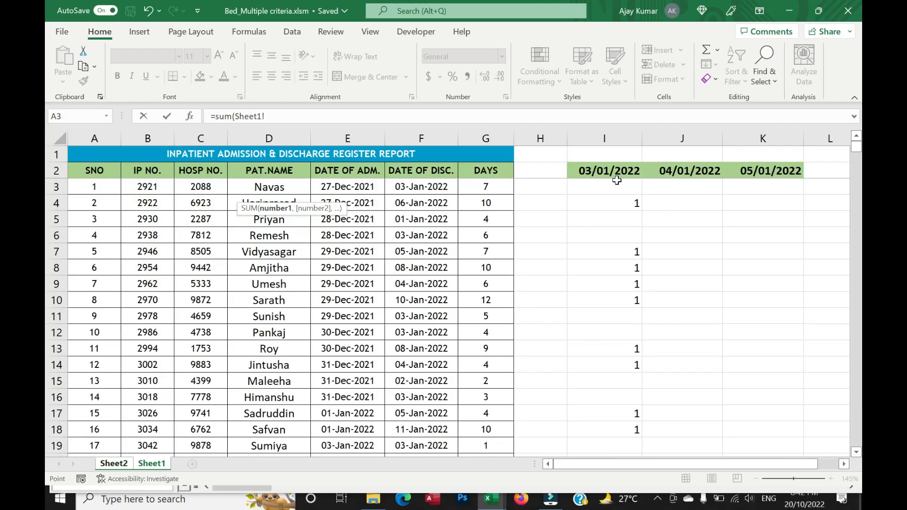
left_click_drag(617, 186, 606, 318)
key("Return")
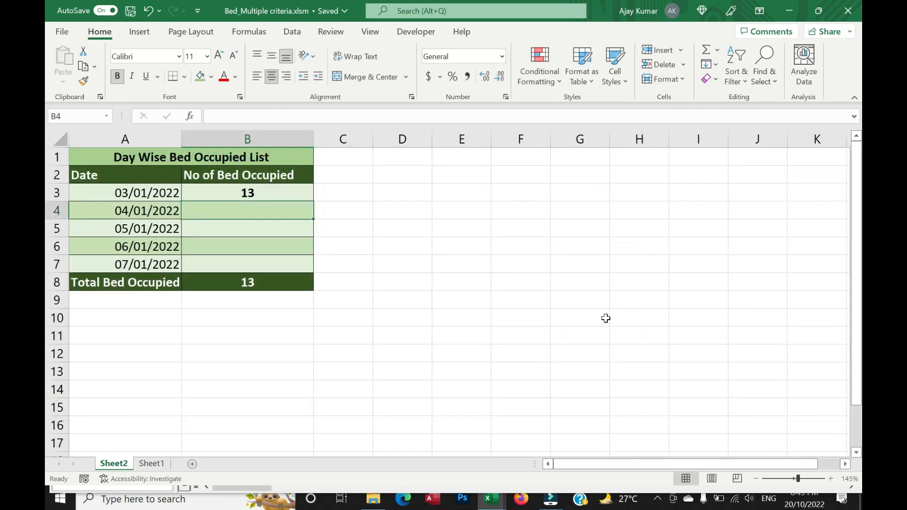
left_click(261, 192)
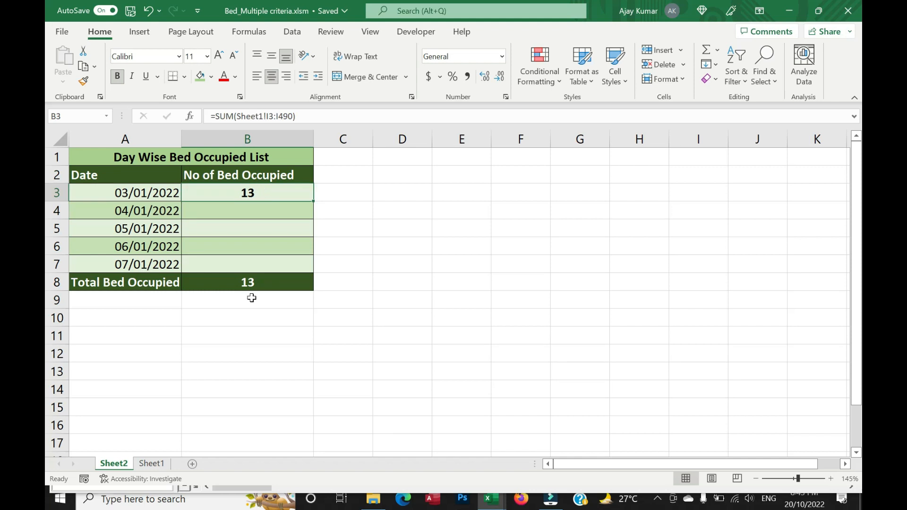
Copy the full text of the occupancy formula in Sheet1's cell I3.
left_click(152, 463)
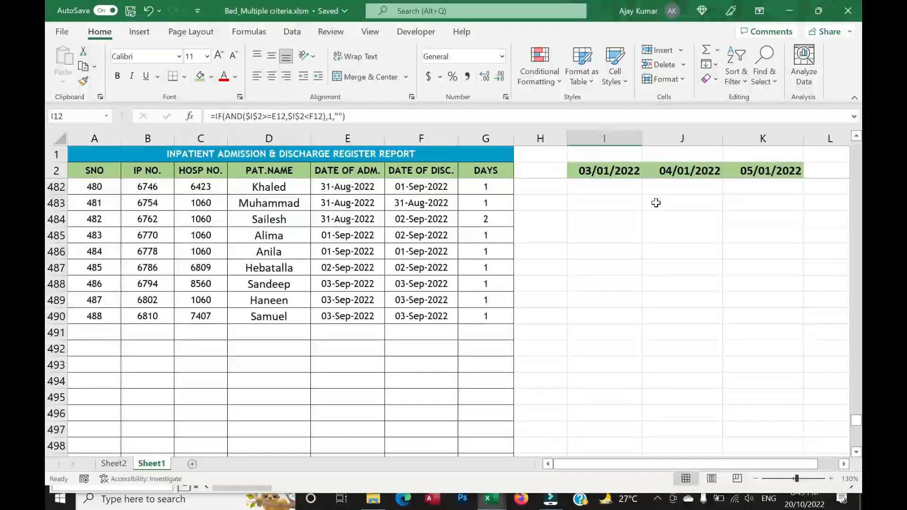
key("ctrl+Home")
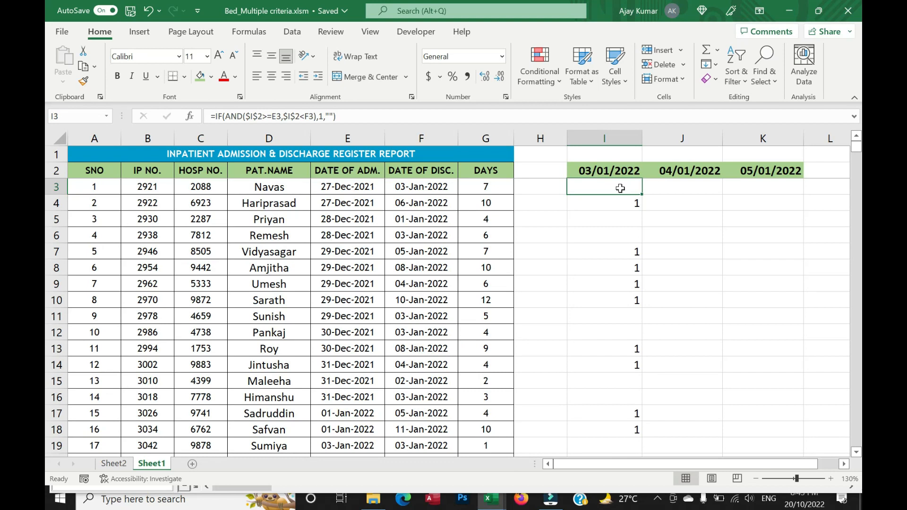
key("F2")
key("Tab")
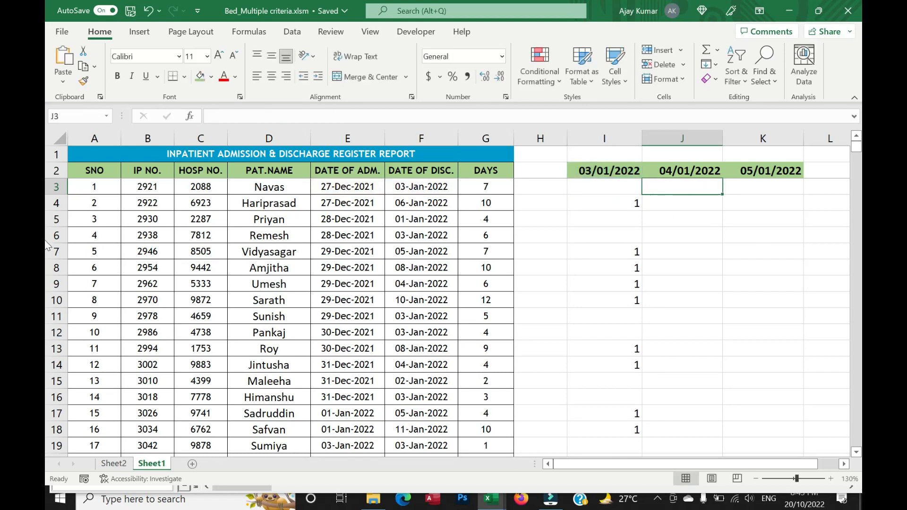
double_click(612, 188)
left_click_drag(336, 116, 211, 117)
key("ctrl+c")
key("Return")
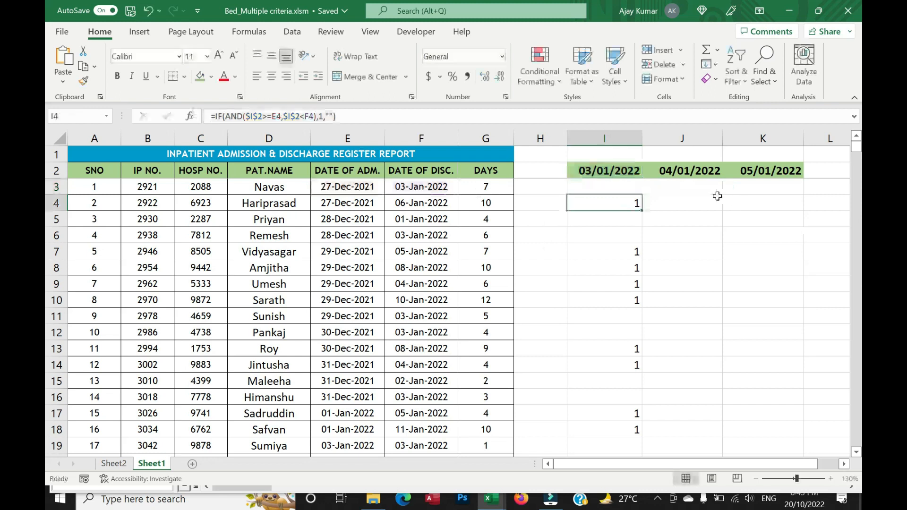
Paste the formula into J3, repoint both date references to $J$2, and fill it down the 04/01/2022 column.
double_click(702, 188)
key("ctrl+v")
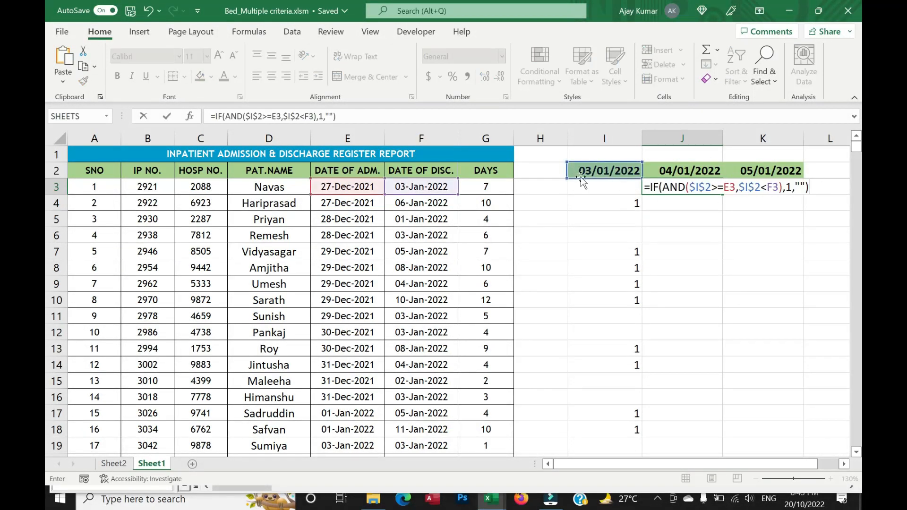
left_click_drag(610, 179, 686, 180)
left_click_drag(608, 184, 688, 172)
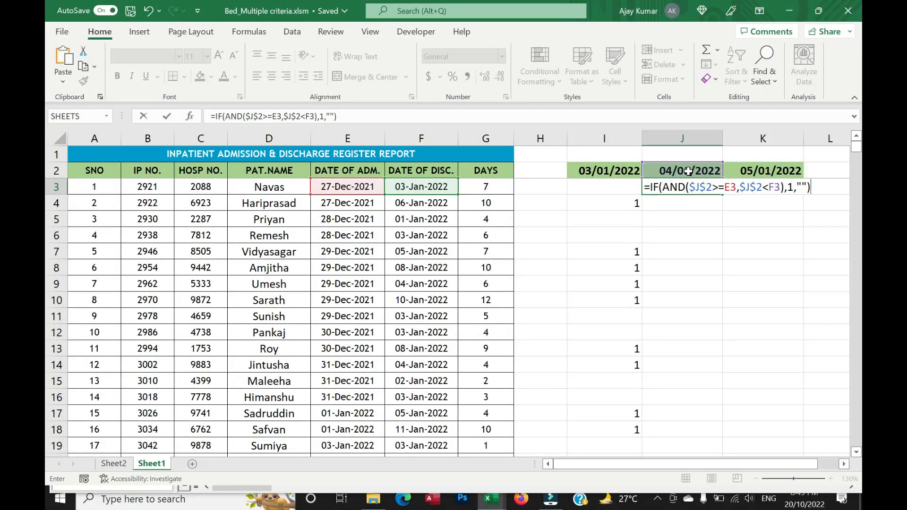
key("Return")
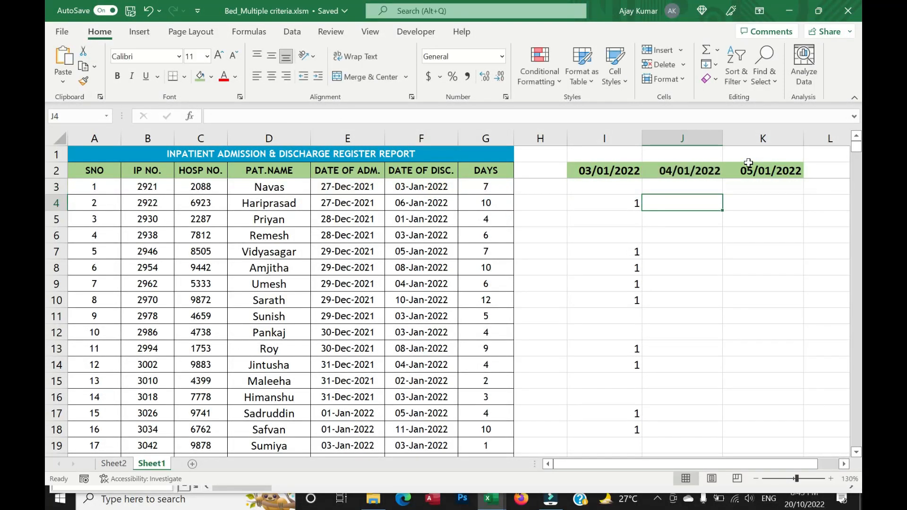
left_click(711, 185)
double_click(723, 194)
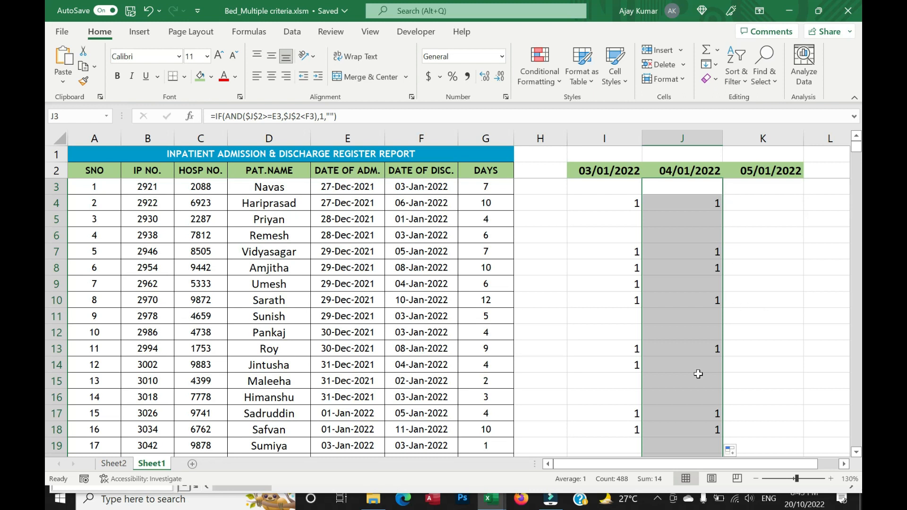
Paste the formula into K3, repoint both date references to $K$2, and fill it down the 05/01/2022 column.
double_click(771, 189)
key("ctrl+v")
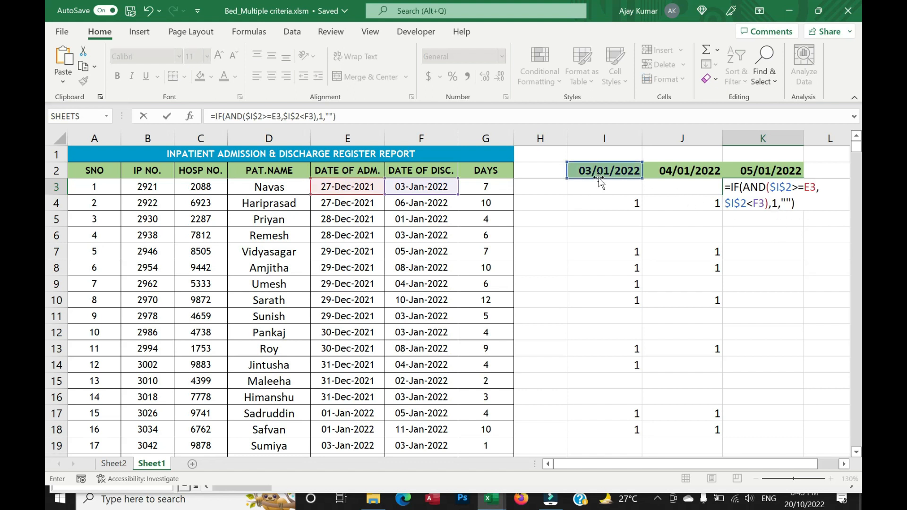
left_click_drag(599, 178, 764, 182)
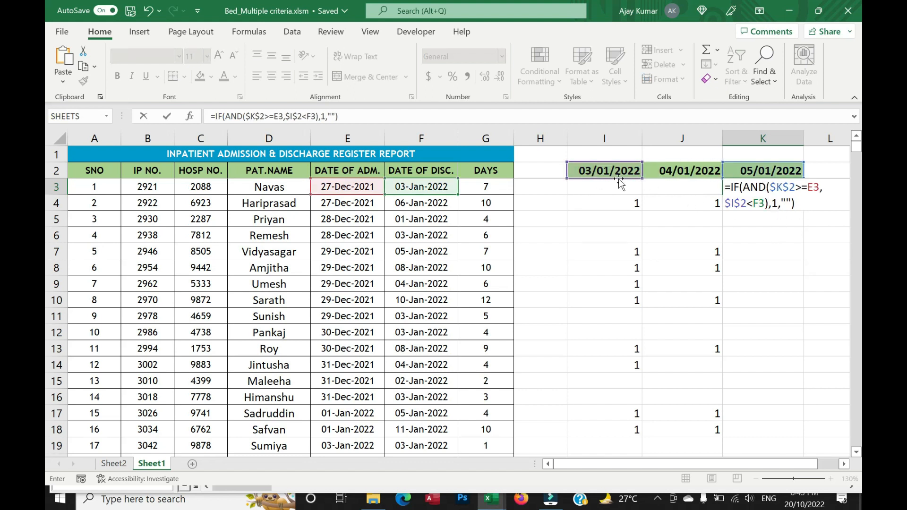
left_click_drag(614, 179, 754, 181)
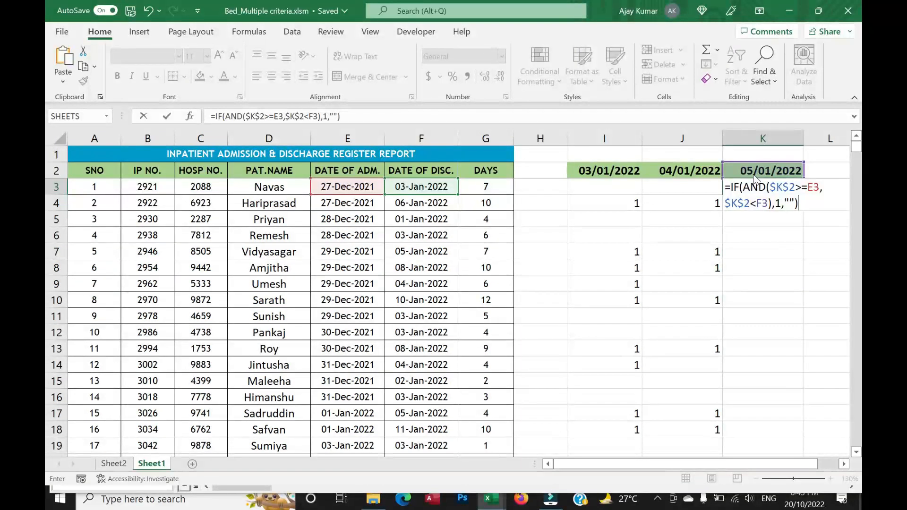
key("Return")
left_click(774, 188)
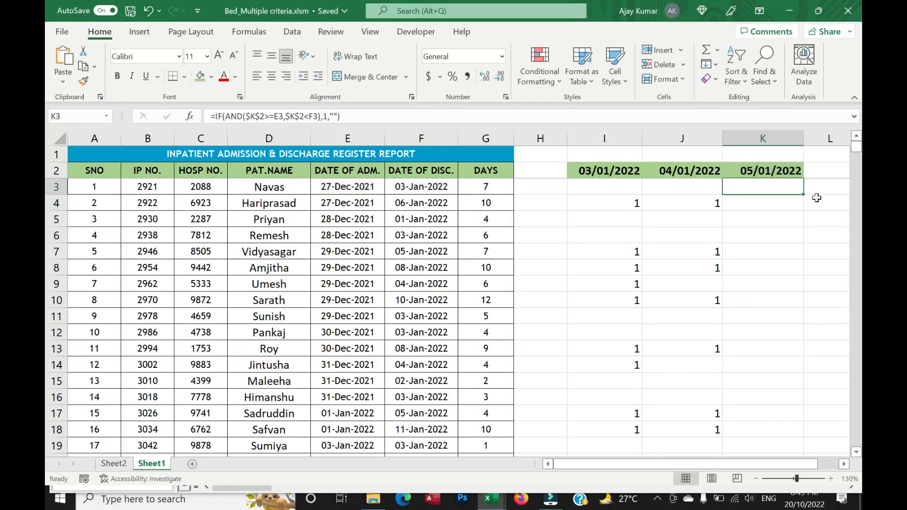
double_click(805, 196)
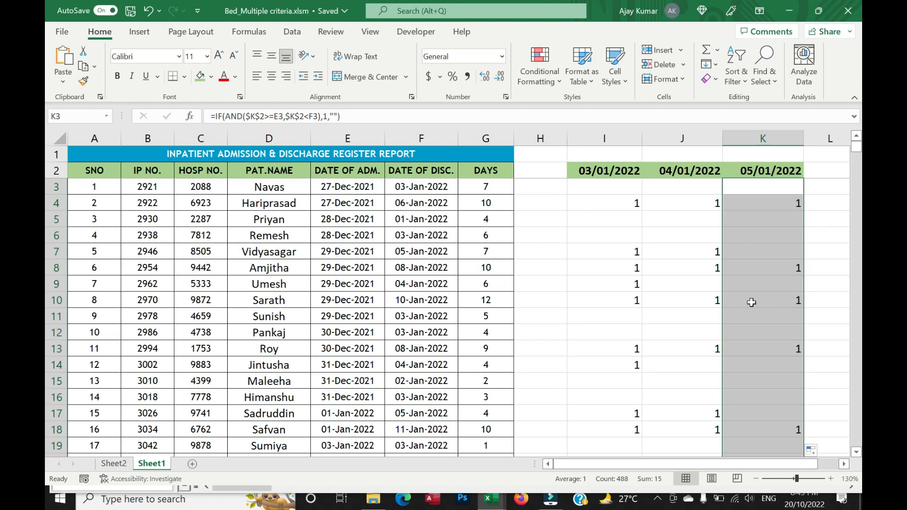
Examine the filled occupancy marks in columns I to K down through the patient rows and back at the first rows.
scroll(751, 303, "down", 20)
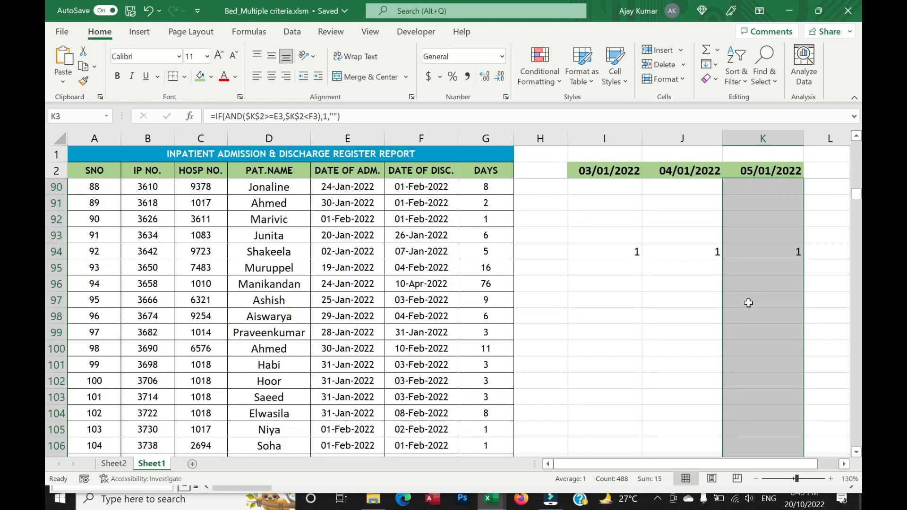
scroll(748, 303, "down", 20)
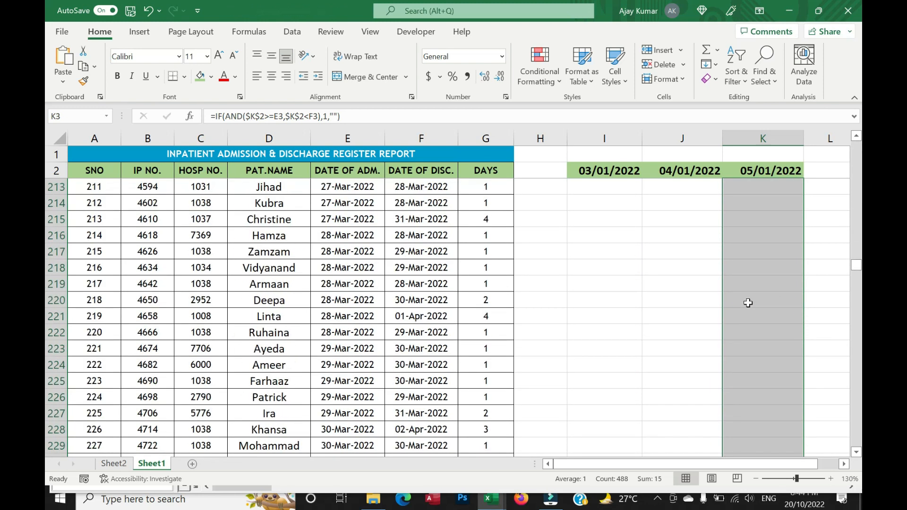
scroll(748, 302, "down", 20)
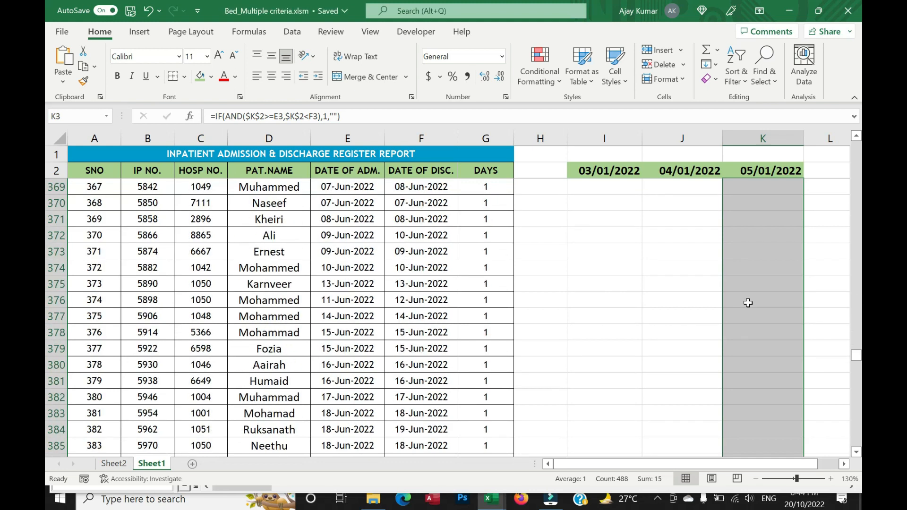
scroll(749, 305, "down", 13)
scroll(751, 307, "up", 9)
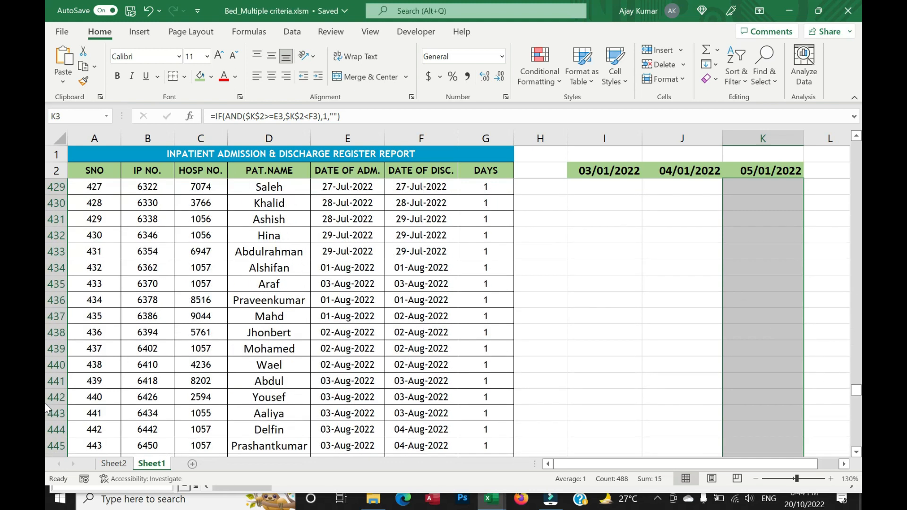
left_click_drag(859, 399, 860, 147)
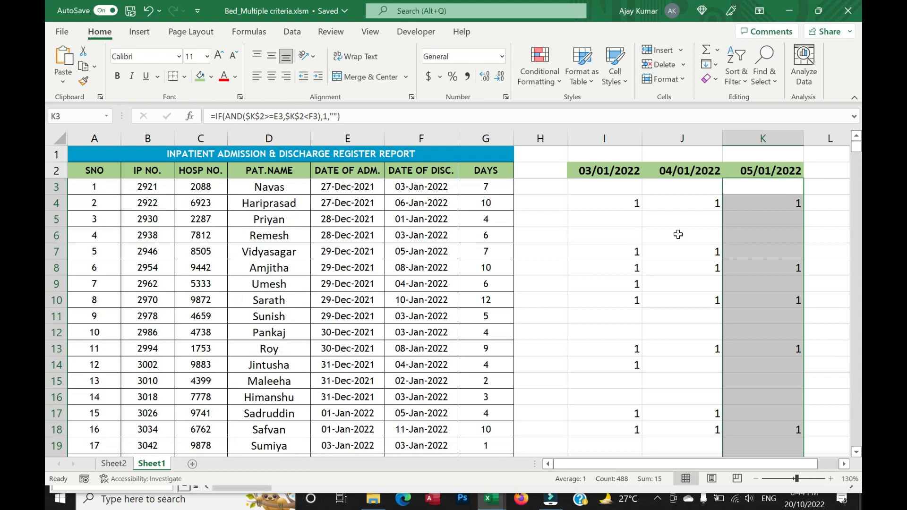
left_click(690, 241)
left_click(614, 203)
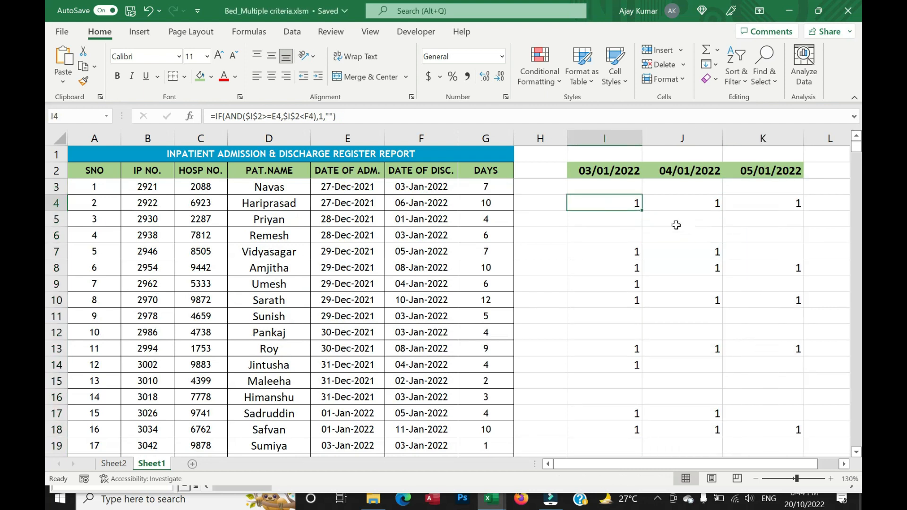
Copy Sheet2's B3 SUM formula into B4 for 04/01/2022 and repoint its range to Sheet1 column J, rows 3 to 490.
left_click(114, 464)
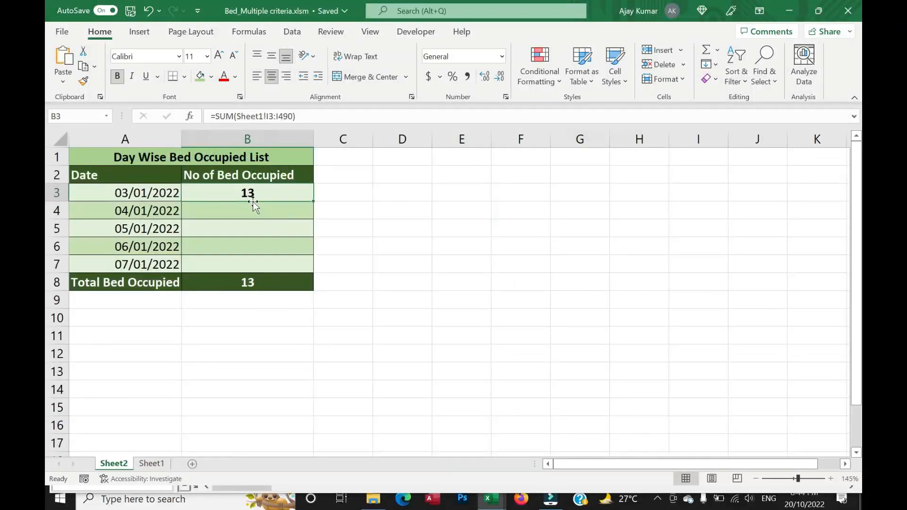
key("F2")
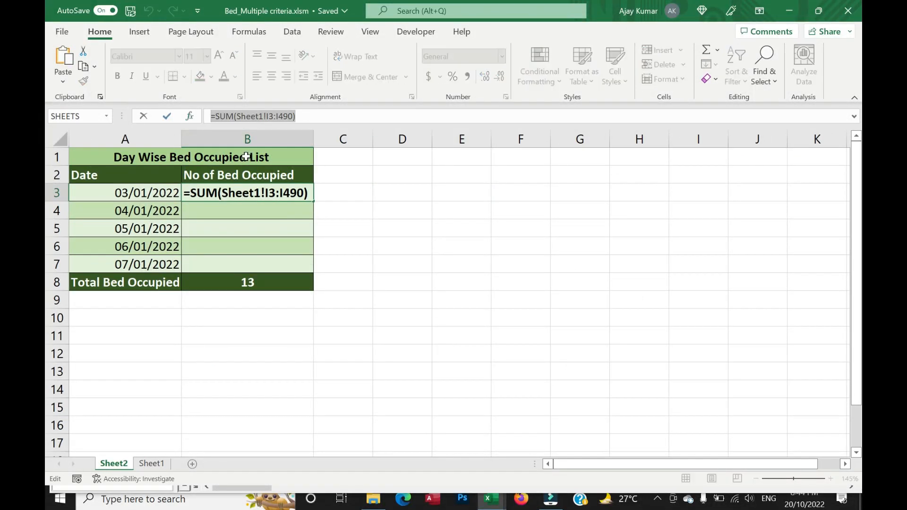
key("Return")
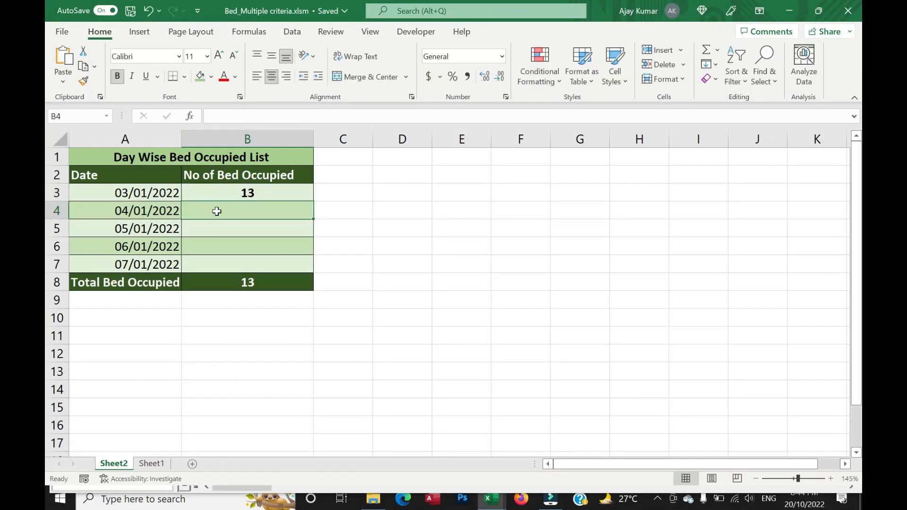
type("=SUM(Sheet1!I3:I490)")
key("Return")
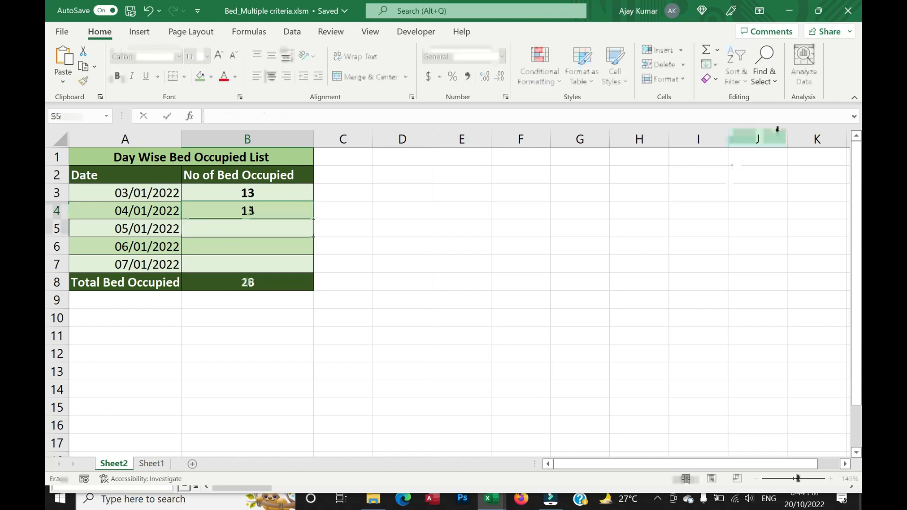
double_click(266, 210)
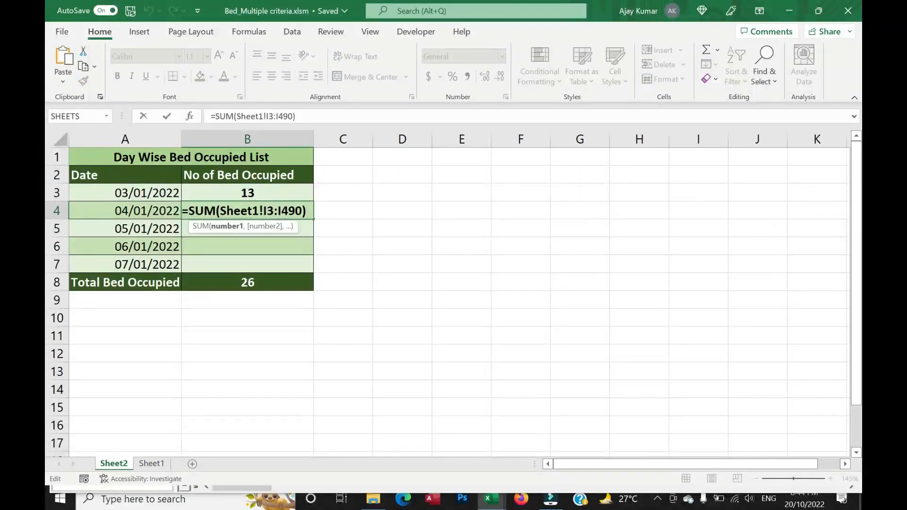
key("BackSpace")
type("J")
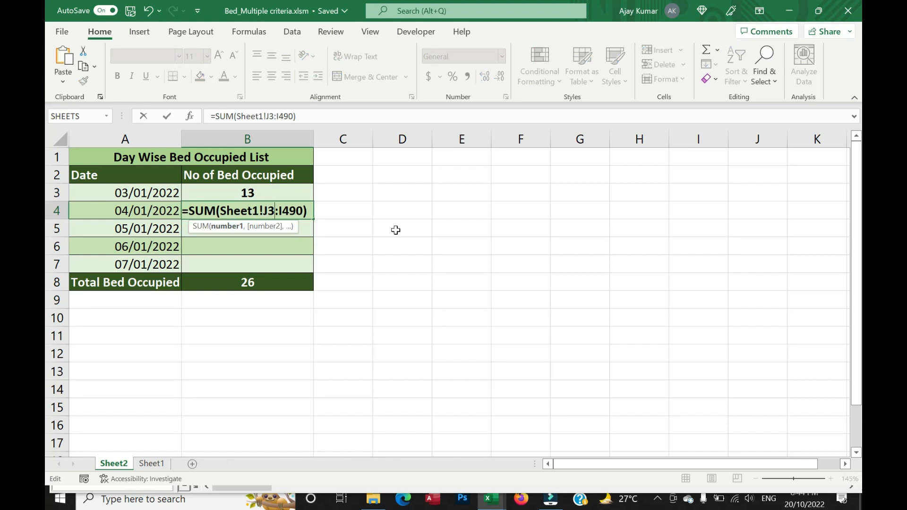
key("Return")
Paste the SUM formula into B5 for 05/01/2022 and repoint its range to Sheet1 column K, rows 3 to 490.
type("=SUM(Sheet1!I3:I490)")
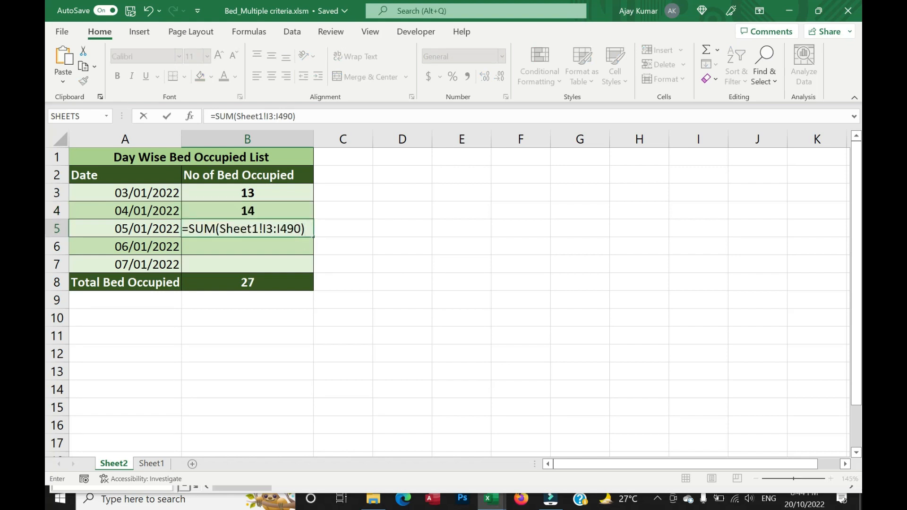
left_click(267, 228)
key("BackSpace")
type("K")
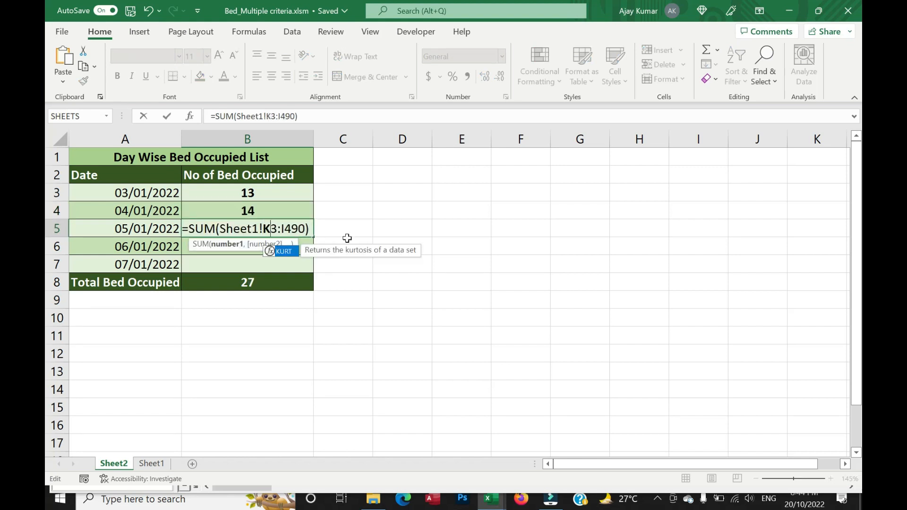
key("Return")
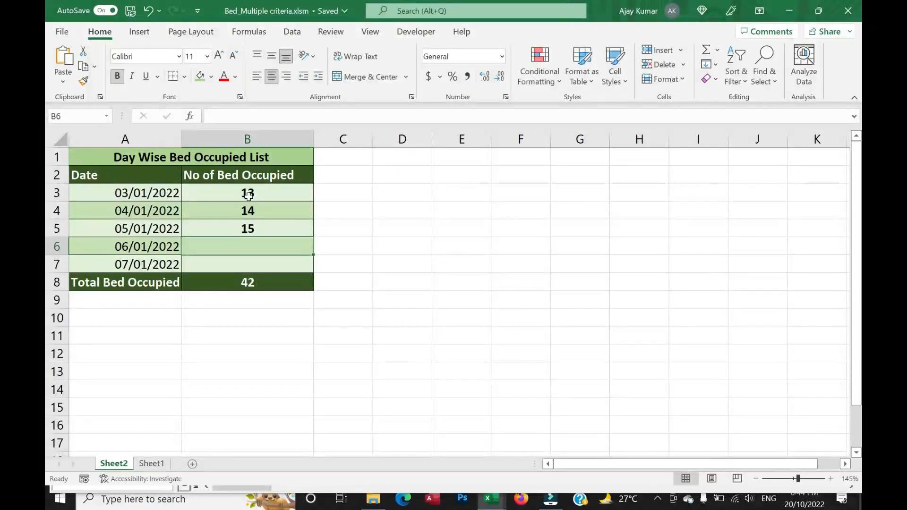
Check the 05/01/2022 and 04/01/2022 bed counts against the marks in Sheet1's columns K and J and F7's discharge date.
left_click(256, 229)
key("ctrl+Page_Down")
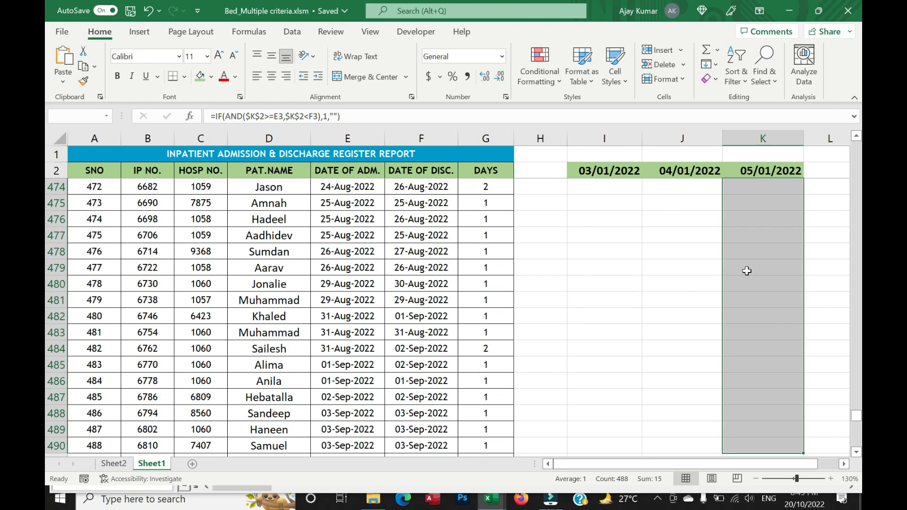
left_click_drag(856, 415, 47, 148)
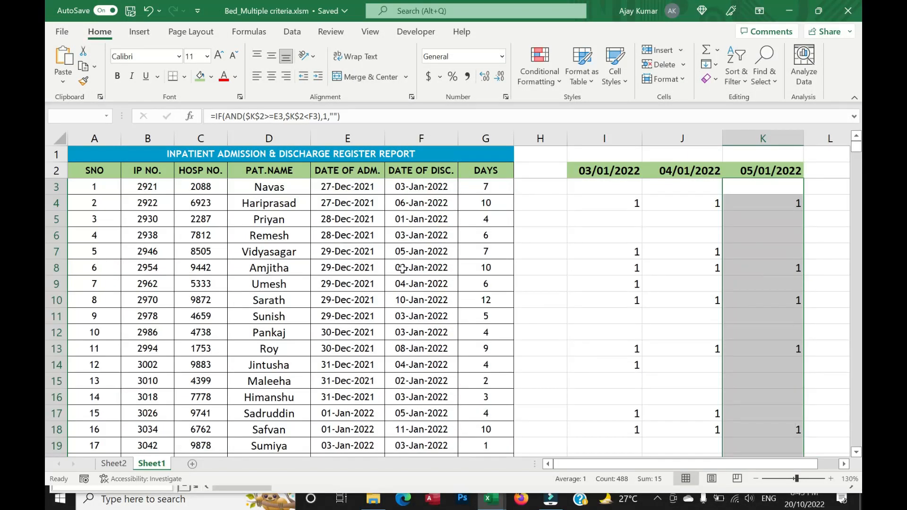
left_click(396, 249)
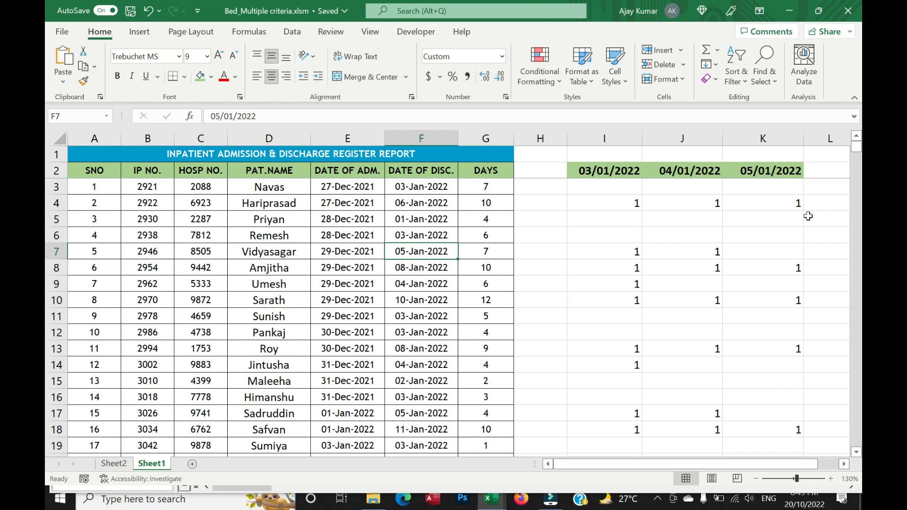
left_click(699, 189)
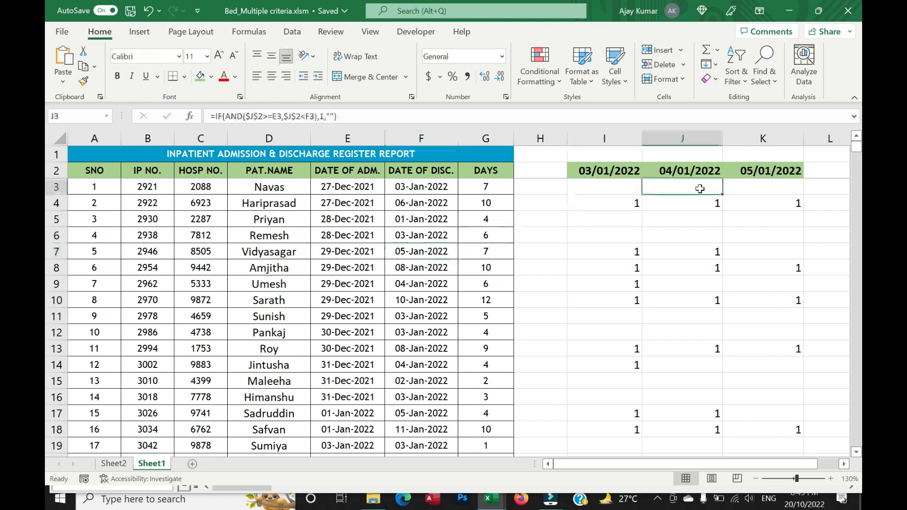
key("ctrl+shift+Down")
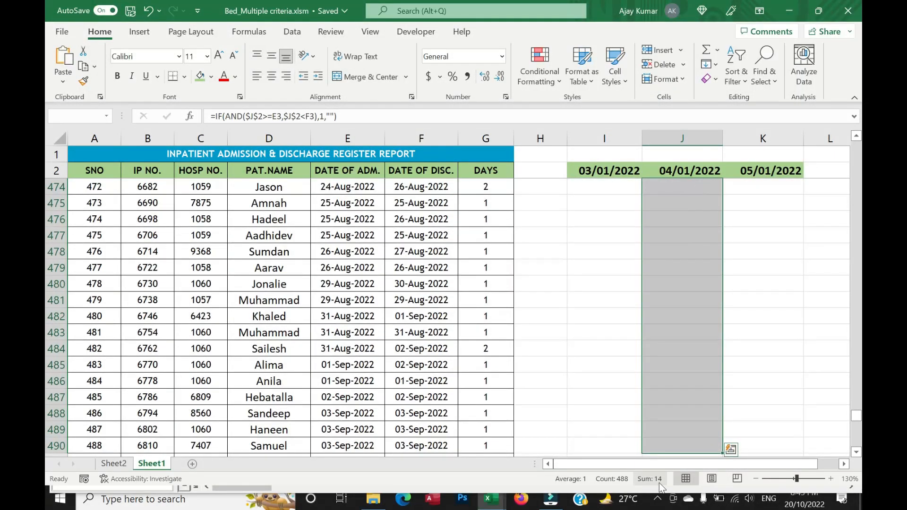
Set the discharge date in Sheet1's cell F7 to 04/01/2022.
left_click(678, 350)
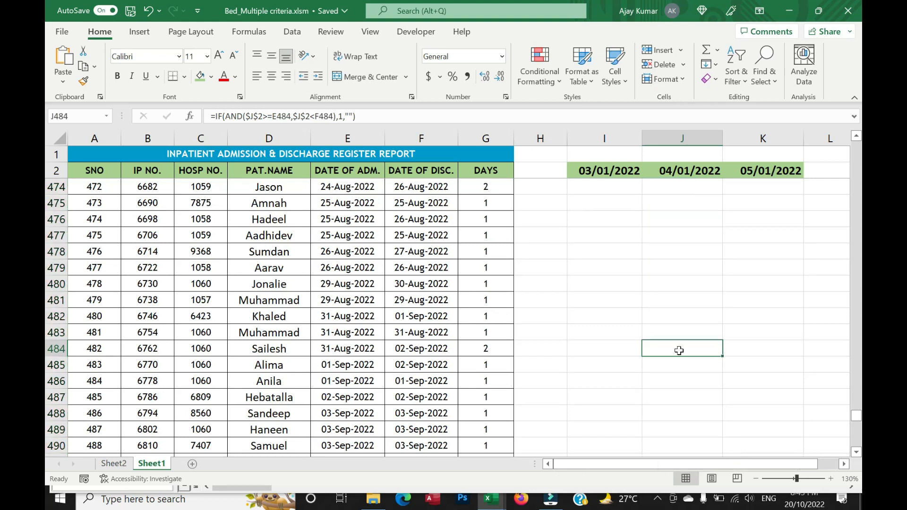
key("ctrl+Up")
key("Down")
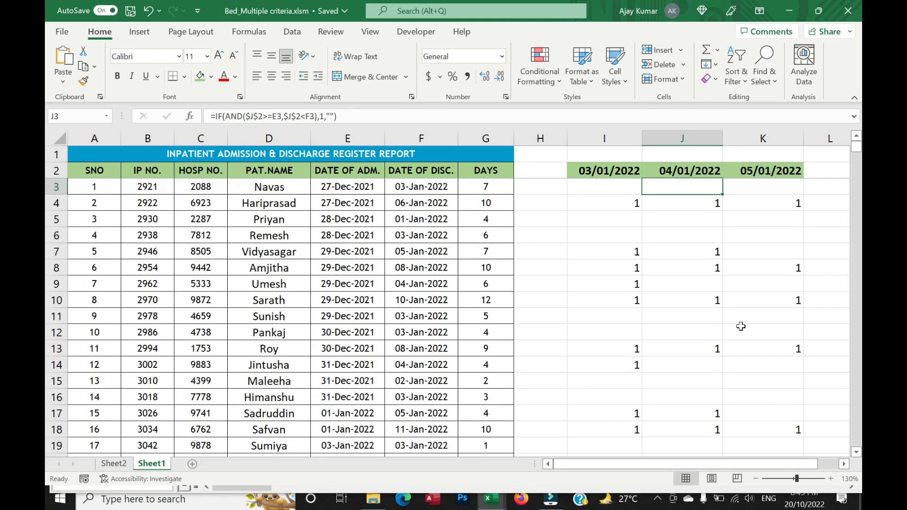
double_click(401, 251)
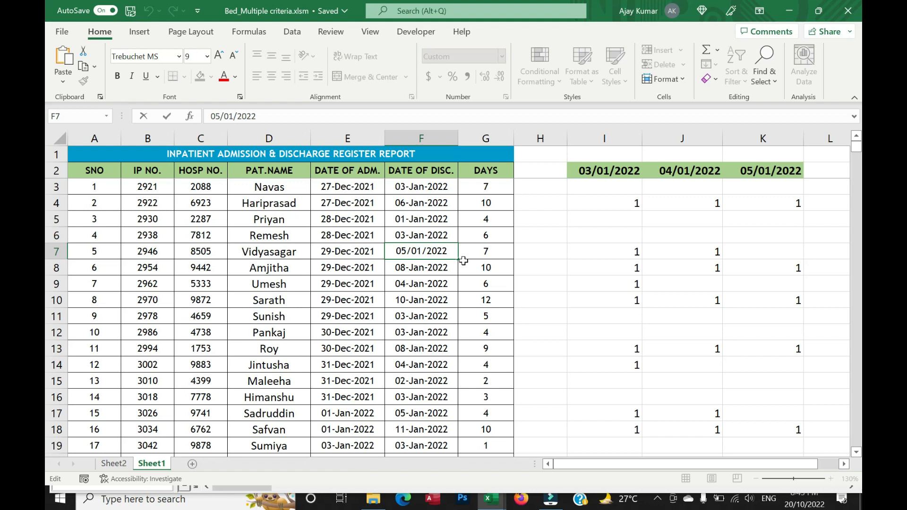
key("BackSpace")
type("4")
key("Return")
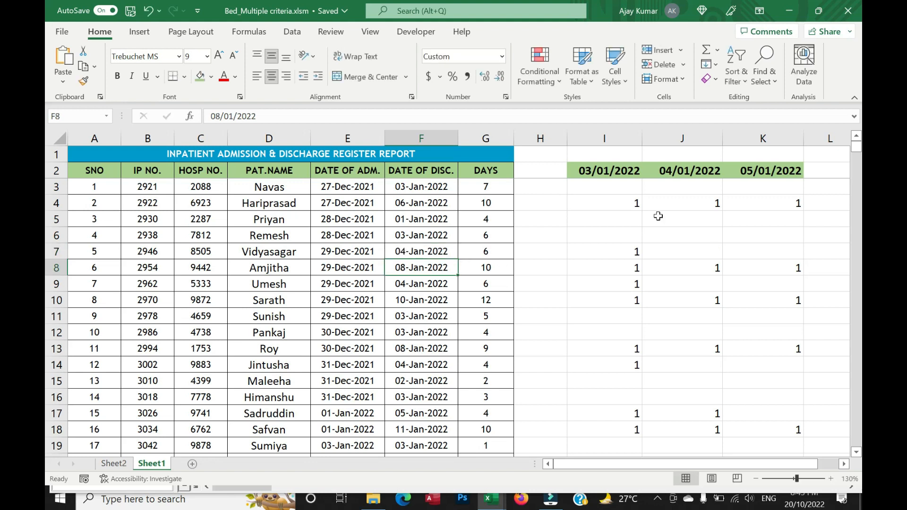
Check the sum of the 04/01/2022 marks in Sheet1's column J against the bed count in Sheet2's B4.
left_click(708, 183)
key("ctrl+shift+Down")
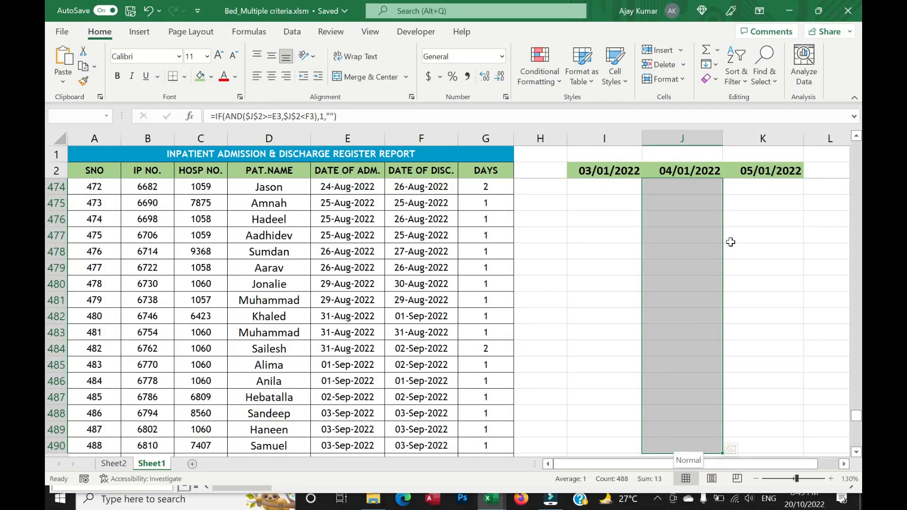
left_click(602, 218)
left_click(121, 462)
left_click(217, 211)
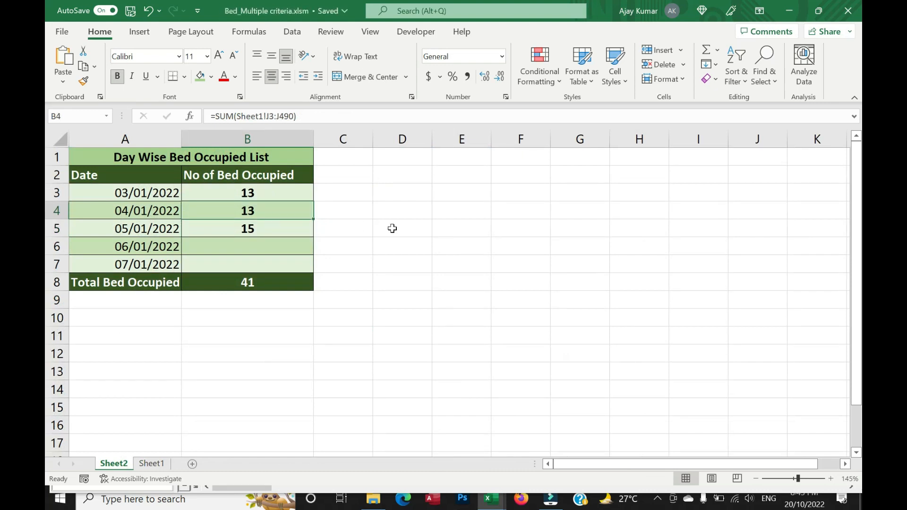
Review Sheet1's formula columns I to K for 03/01/2022 through 05/01/2022, including the formula cells in row 474.
key("ctrl+Page_Down")
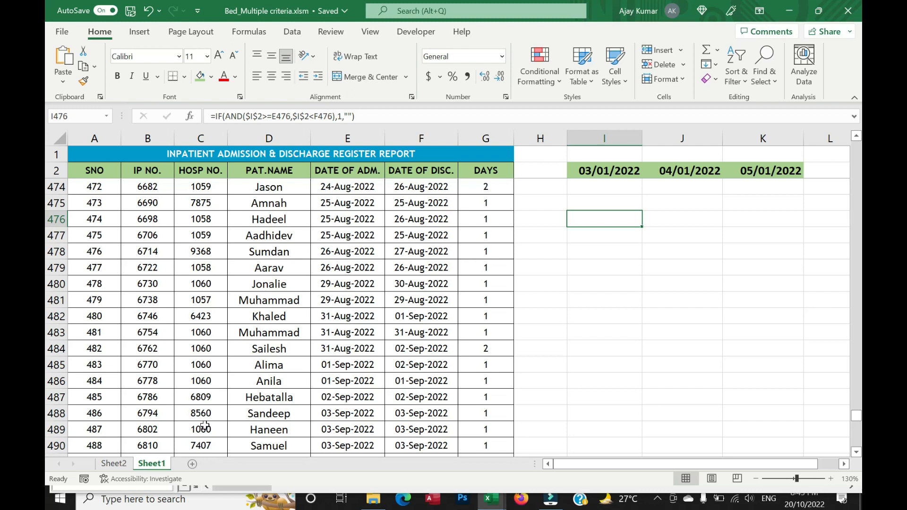
key("Up")
key("Up")
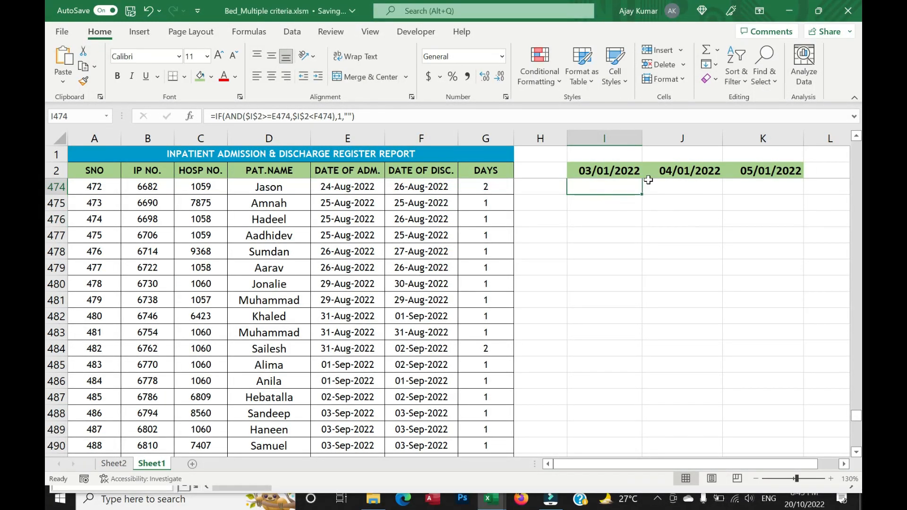
left_click(600, 140)
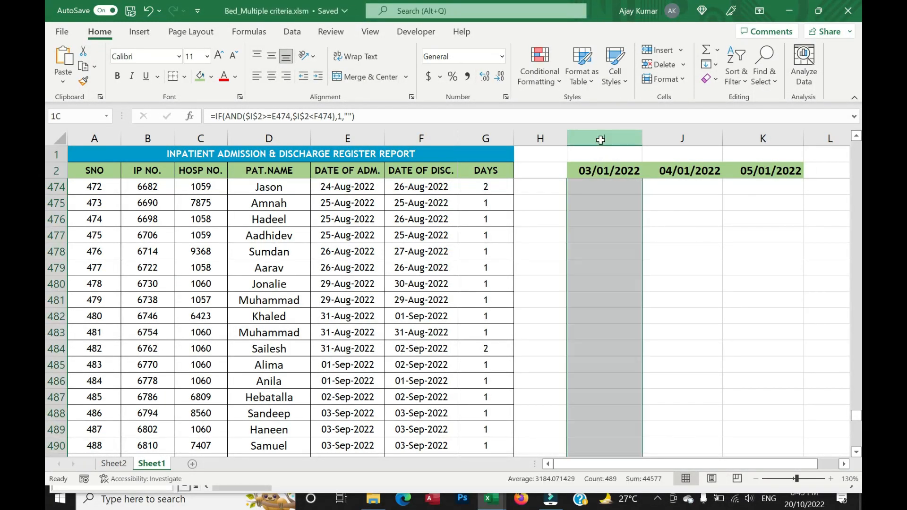
left_click_drag(600, 140, 779, 139)
left_click(603, 263)
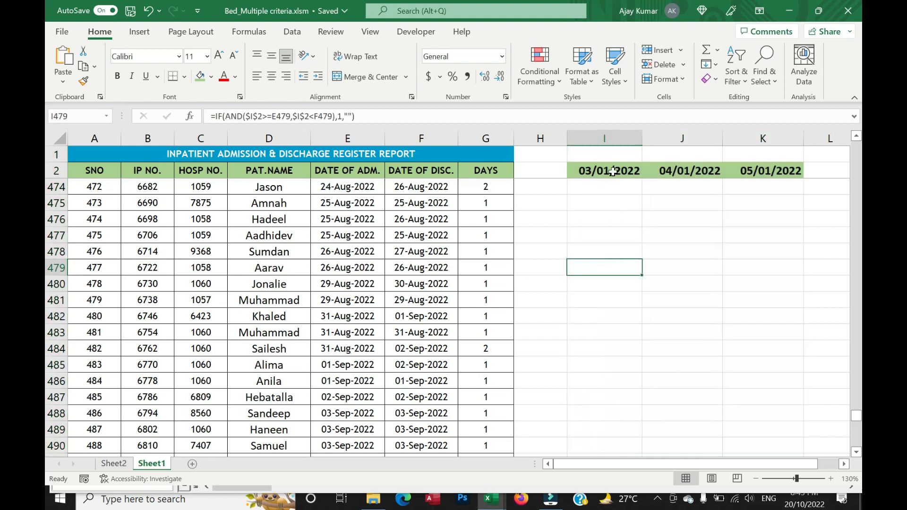
left_click(593, 192)
left_click_drag(641, 194, 805, 194)
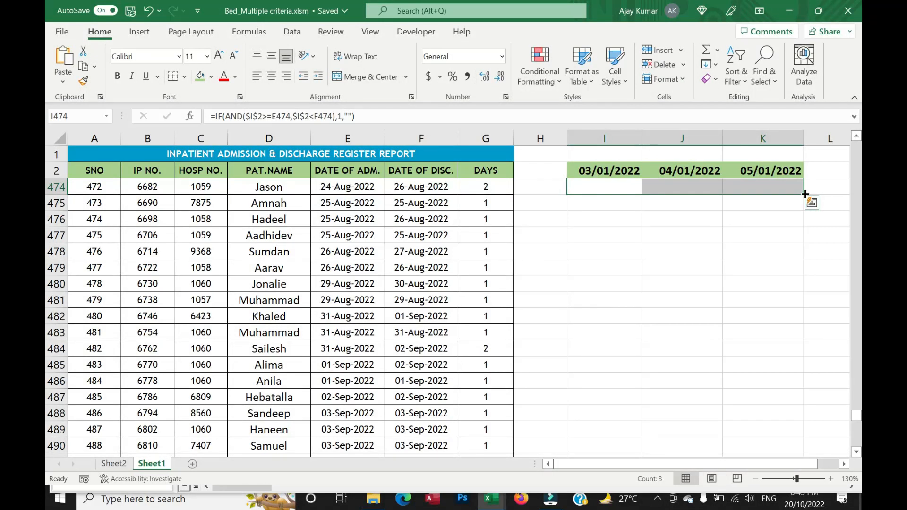
Examine the empty rows below the last patient record in the register and the matching rows 491 to 503 in columns I to K.
scroll(787, 334, "down", 20)
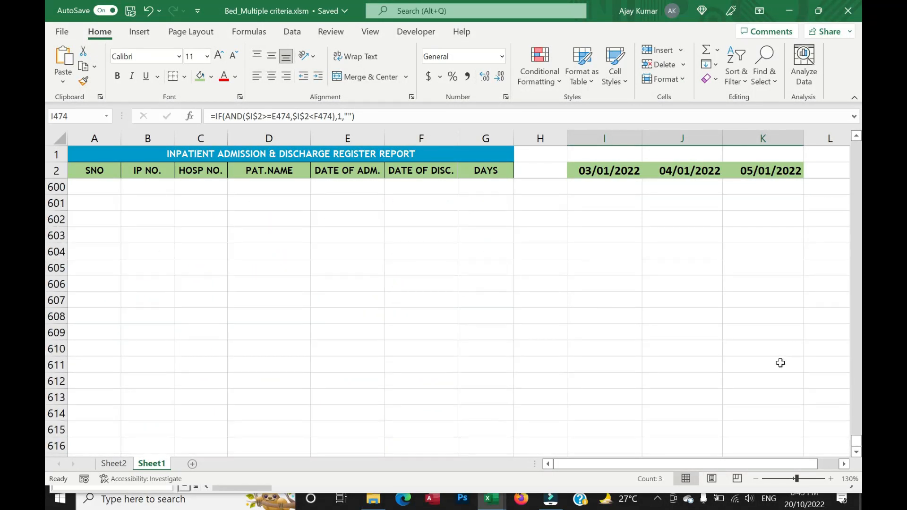
left_click(622, 253)
key("ctrl+Up")
left_click_drag(104, 199, 508, 418)
left_click_drag(611, 204, 769, 394)
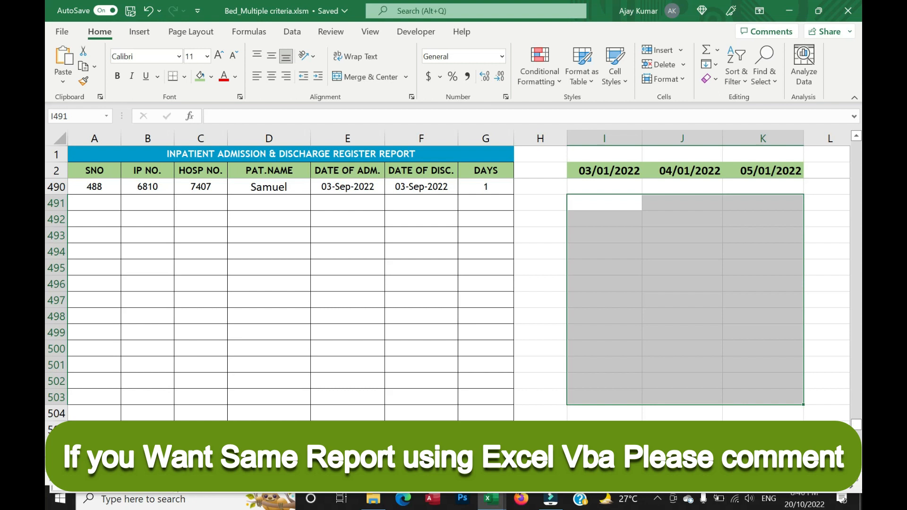